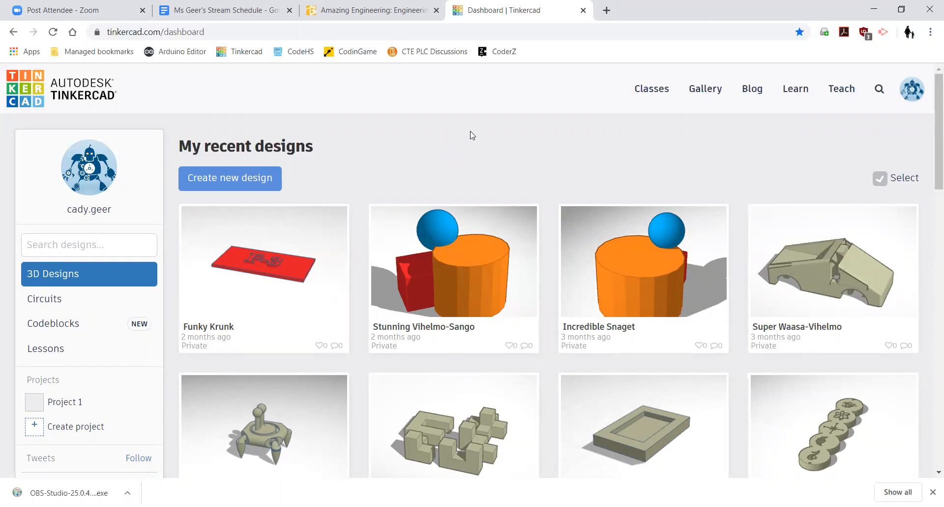
- Reload the recent-designs dashboard, check the account menu, and go to the Learn page
{"action": "left_click", "coordinate": [245, 52]}
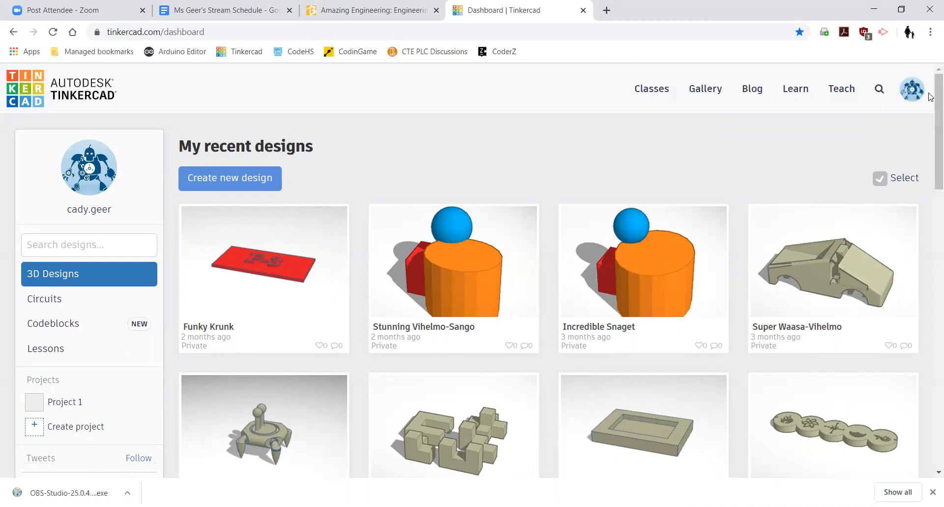
{"action": "left_click", "coordinate": [912, 93]}
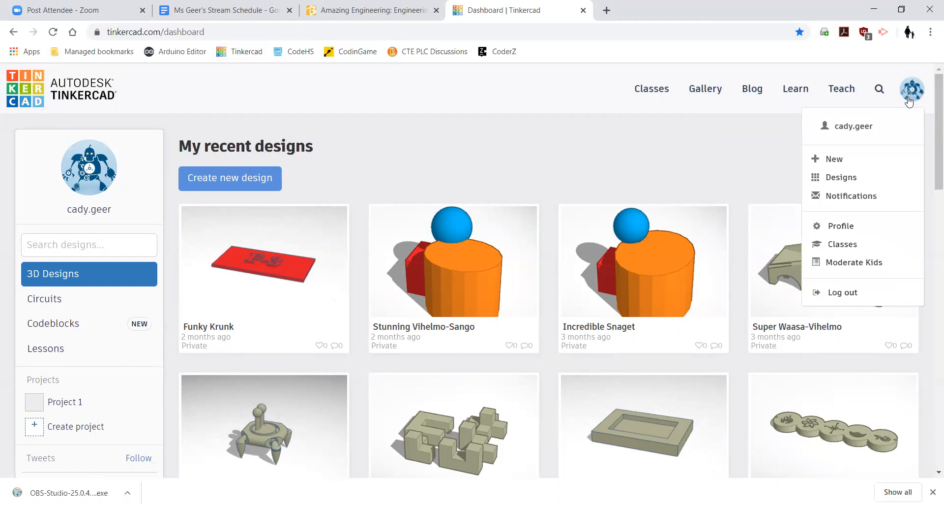
{"action": "left_click", "coordinate": [416, 84]}
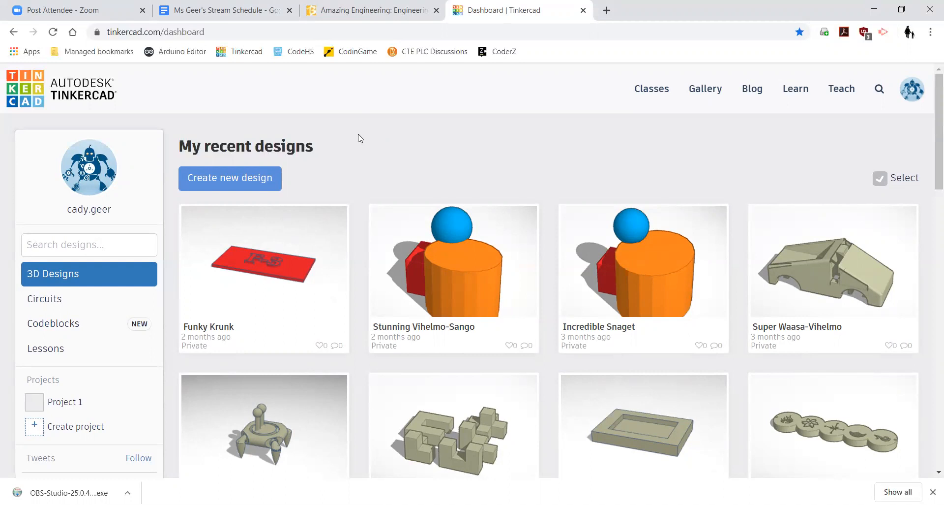
{"action": "left_click", "coordinate": [794, 94]}
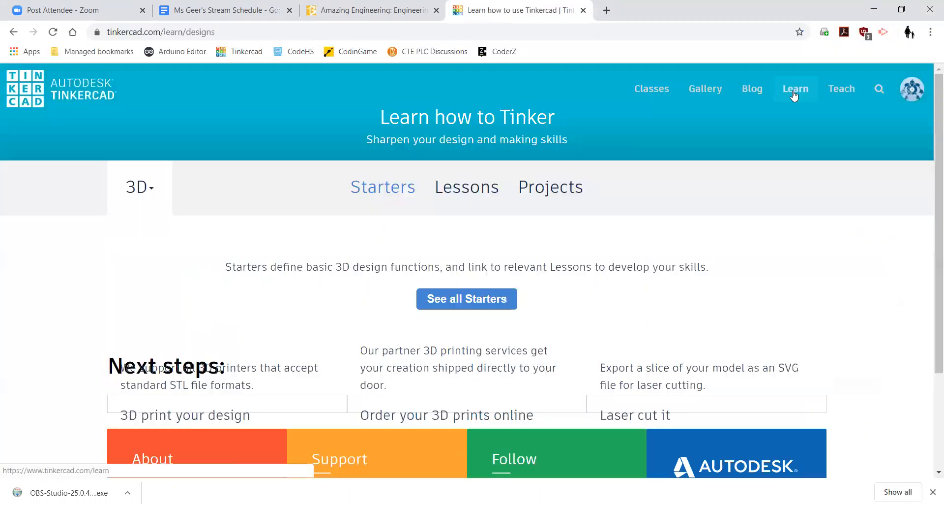
- Show the Lessons section, view all lessons, and start the Learning the Moves lesson
{"action": "scroll", "coordinate": [601, 209], "scroll_direction": "down", "scroll_amount": 3}
{"action": "scroll", "coordinate": [541, 201], "scroll_direction": "up", "scroll_amount": 3}
{"action": "left_click", "coordinate": [483, 193]}
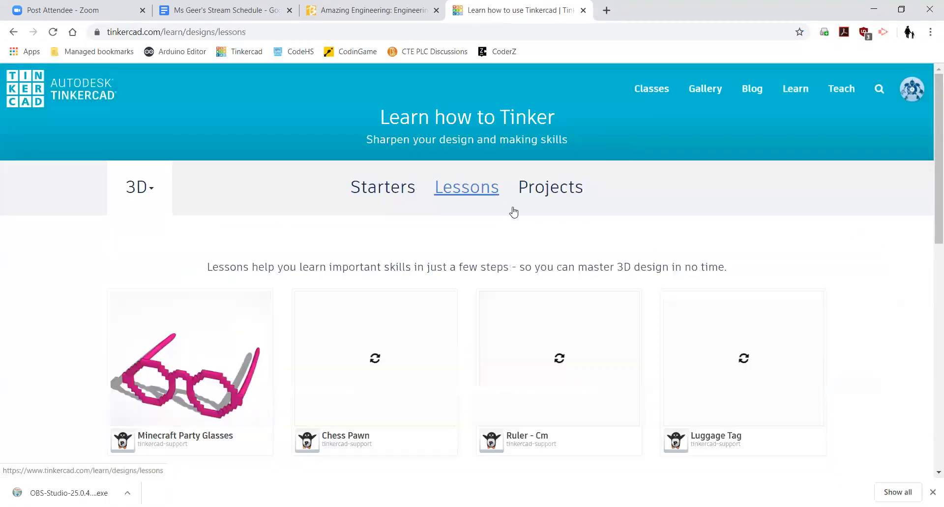
{"action": "scroll", "coordinate": [541, 247], "scroll_direction": "down", "scroll_amount": 10}
{"action": "scroll", "coordinate": [462, 309], "scroll_direction": "up", "scroll_amount": 7}
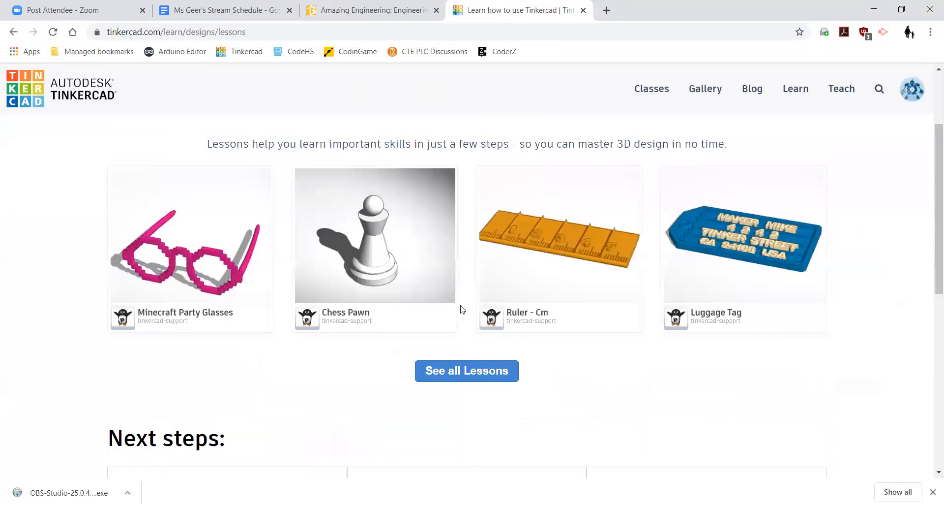
{"action": "left_click", "coordinate": [469, 373]}
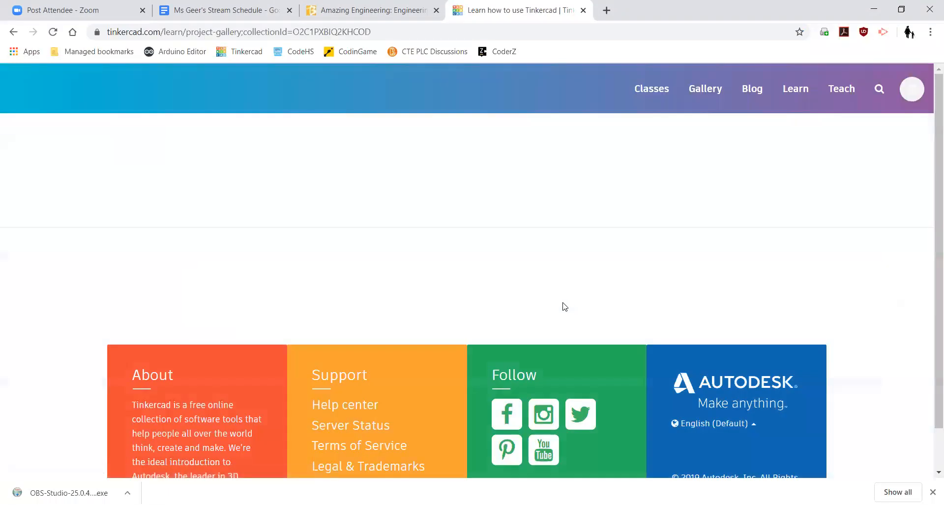
{"action": "scroll", "coordinate": [565, 298], "scroll_direction": "down", "scroll_amount": 10}
{"action": "scroll", "coordinate": [568, 296], "scroll_direction": "down", "scroll_amount": 15}
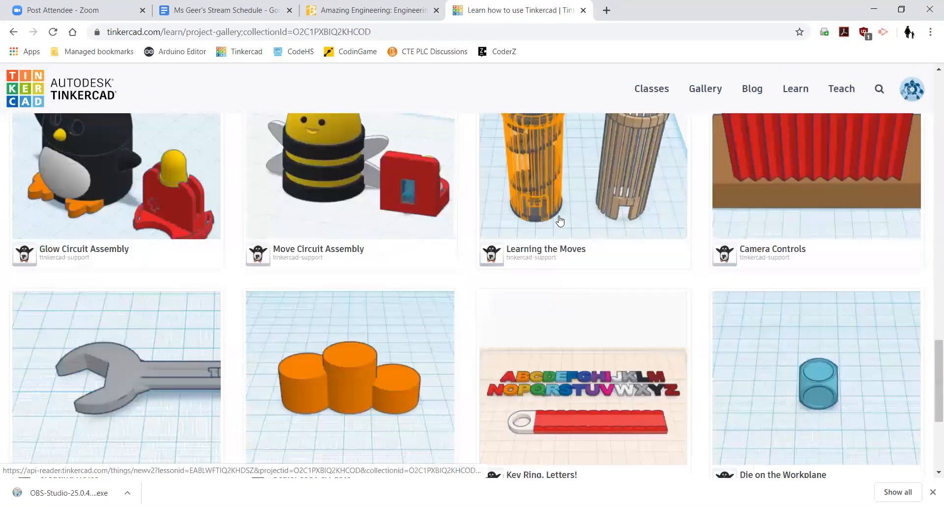
{"action": "left_click", "coordinate": [560, 213]}
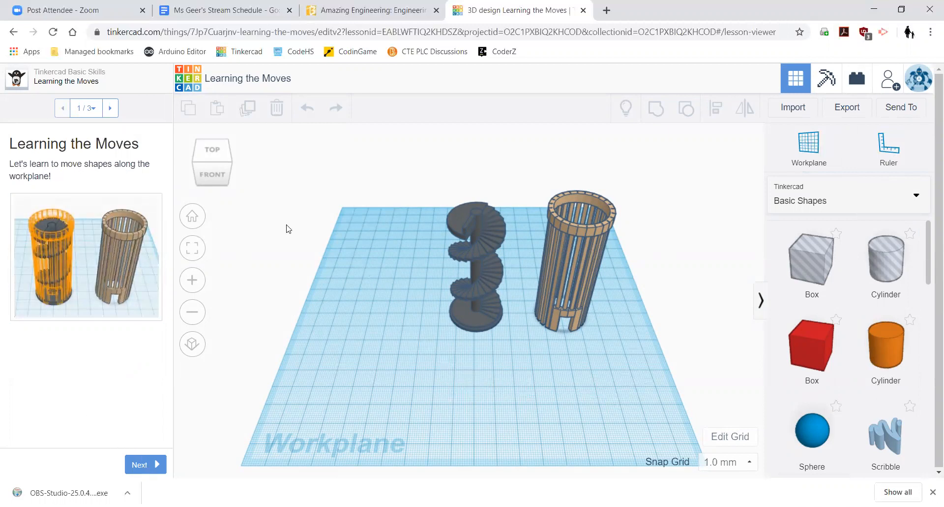
- Advance the lesson and drag the light brown cylinder onto the orange target outline
{"action": "left_click", "coordinate": [154, 465]}
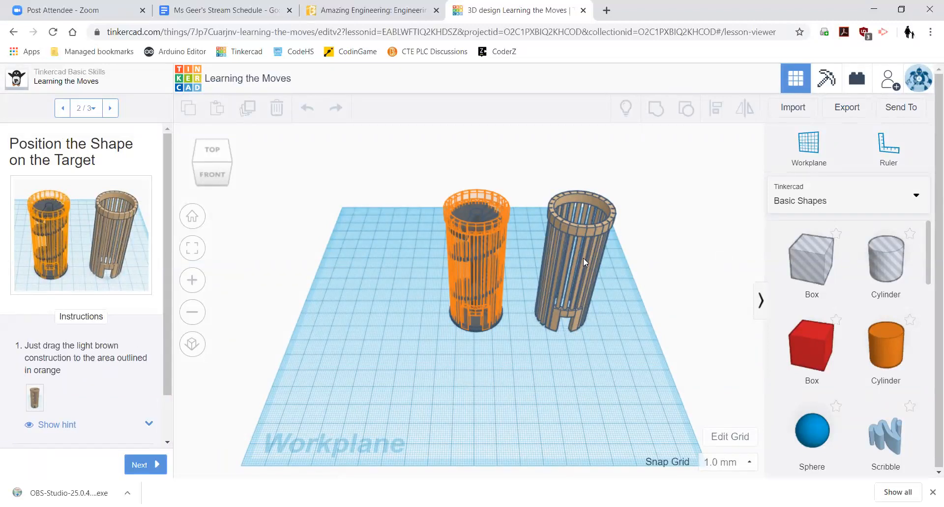
{"action": "left_click_drag", "start_coordinate": [584, 258], "coordinate": [477, 256]}
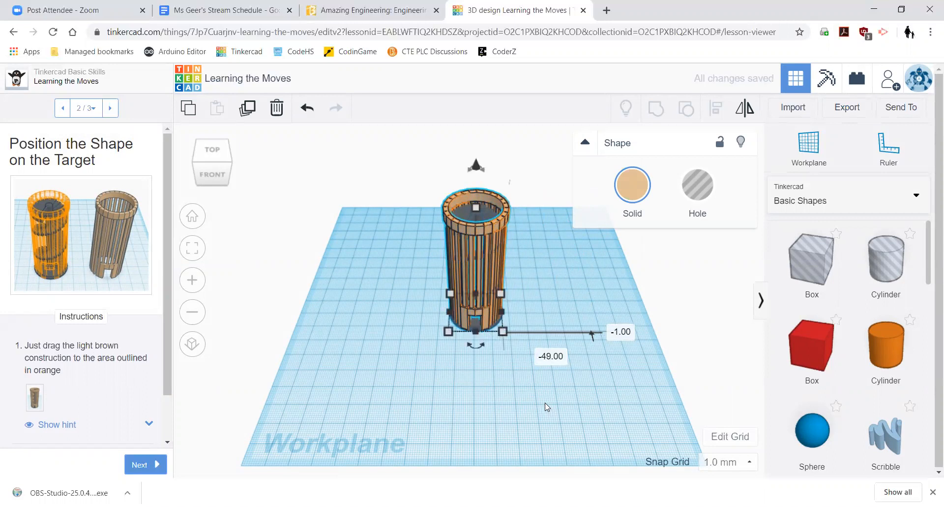
{"action": "scroll", "coordinate": [452, 284], "scroll_direction": "up", "scroll_amount": 3}
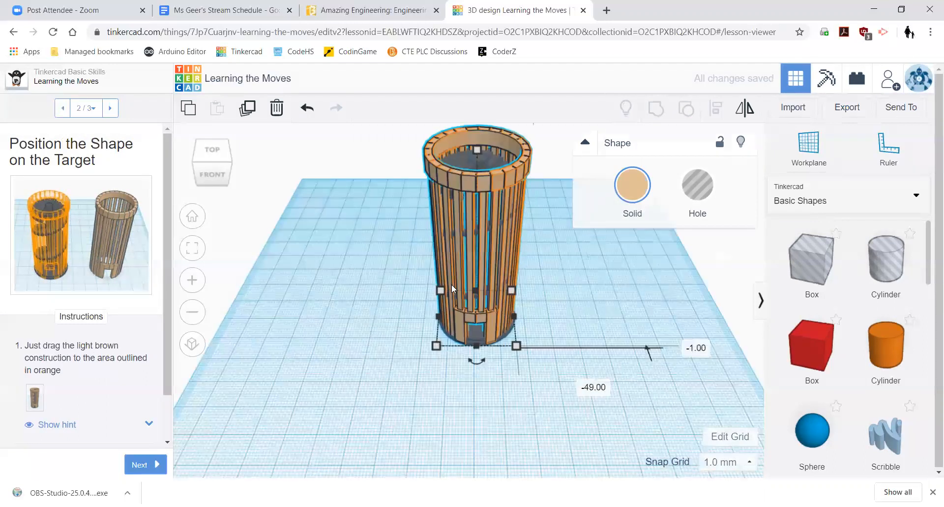
{"action": "scroll", "coordinate": [451, 284], "scroll_direction": "up", "scroll_amount": 2}
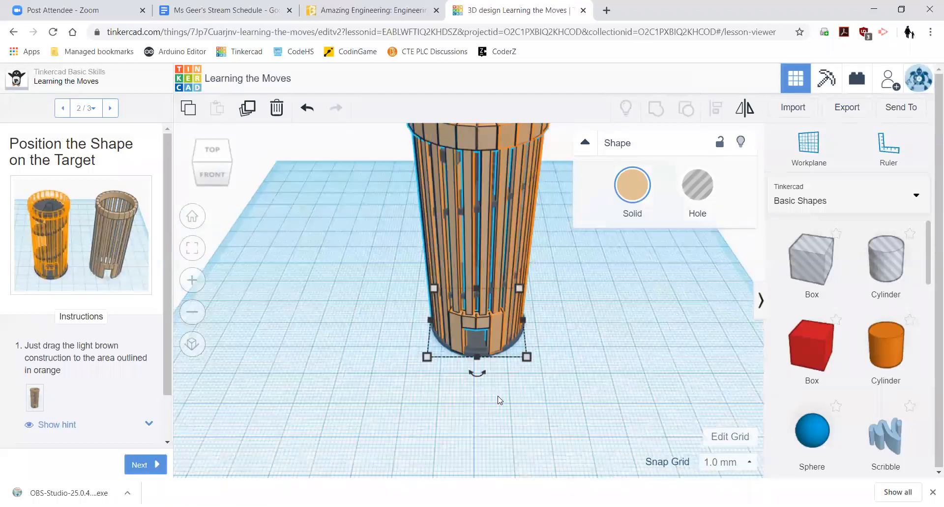
{"action": "scroll", "coordinate": [500, 401], "scroll_direction": "down", "scroll_amount": 3}
- Move to the lesson's final step and mark Learning the Moves as done
{"action": "left_click", "coordinate": [140, 464]}
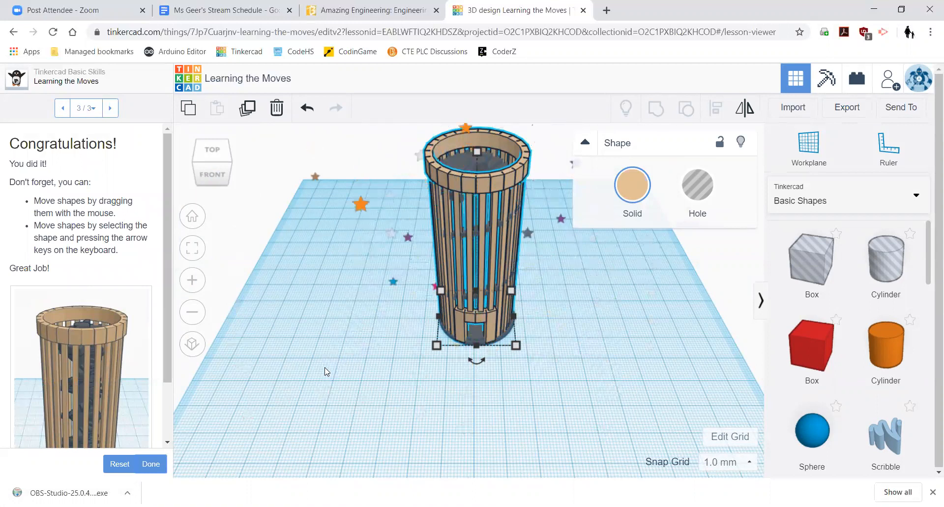
{"action": "scroll", "coordinate": [324, 368], "scroll_direction": "down", "scroll_amount": 2}
{"action": "scroll", "coordinate": [339, 350], "scroll_direction": "up", "scroll_amount": 4}
{"action": "scroll", "coordinate": [323, 325], "scroll_direction": "down", "scroll_amount": 5}
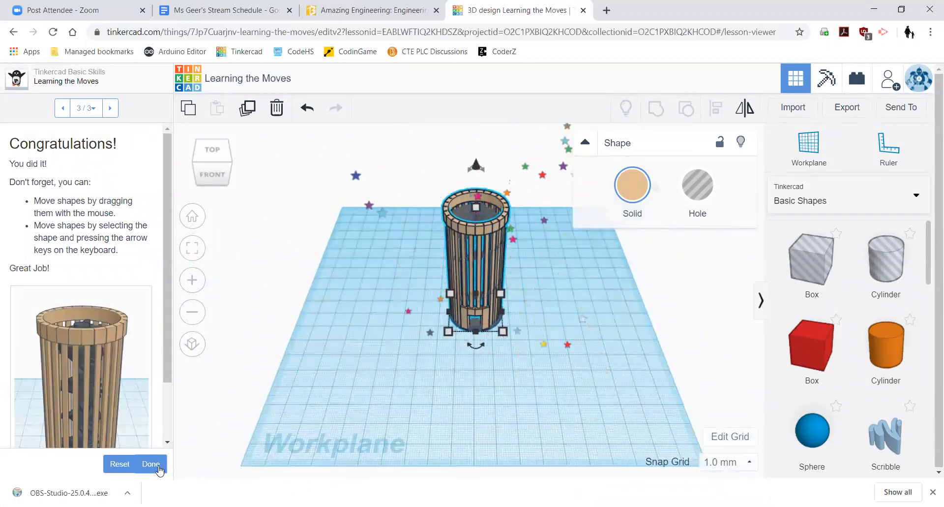
{"action": "left_click", "coordinate": [157, 465]}
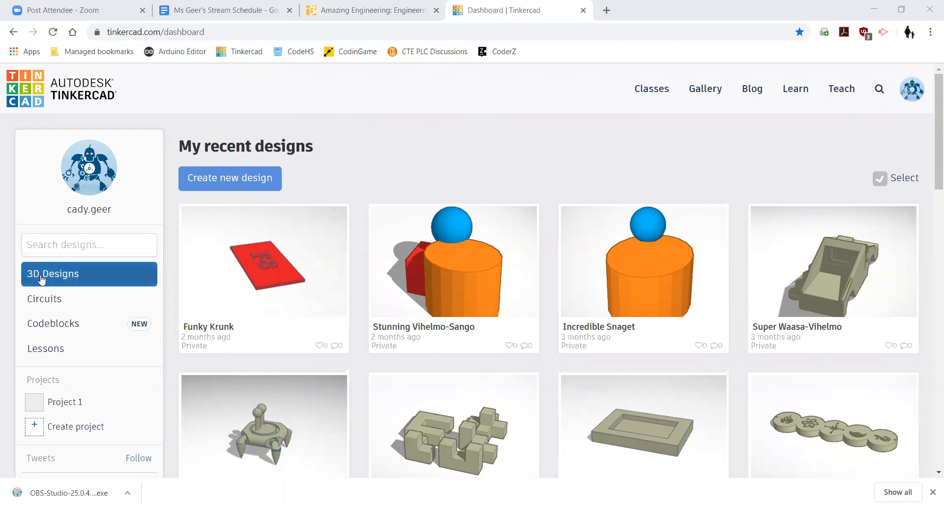
- Create a new blank design, which opens as Swanky Wluff in the editor
{"action": "left_click", "coordinate": [230, 179]}
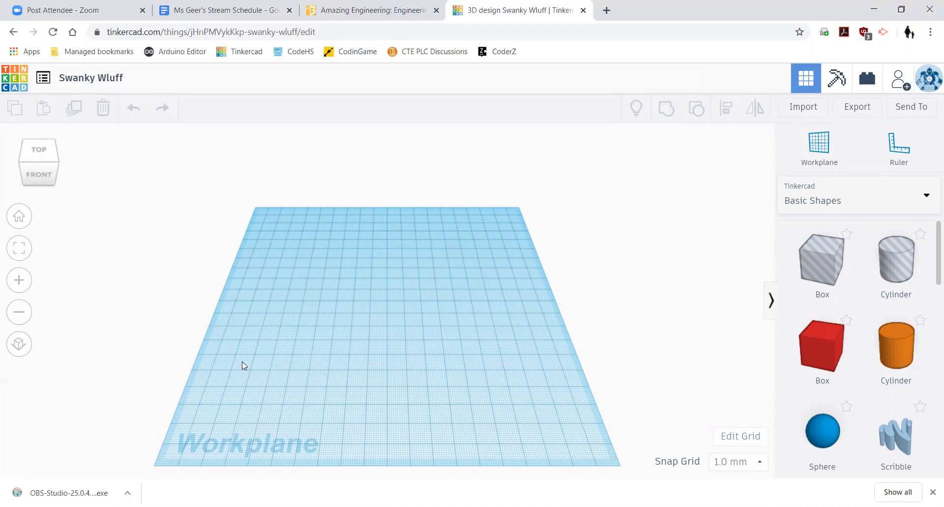
{"action": "left_click_drag", "start_coordinate": [242, 362], "coordinate": [550, 178]}
- Drop a red Box and an orange Cylinder from Basic Shapes onto the workplane
{"action": "left_click_drag", "start_coordinate": [821, 345], "coordinate": [292, 252]}
{"action": "left_click_drag", "start_coordinate": [896, 345], "coordinate": [350, 335]}
{"action": "left_click", "coordinate": [140, 396]}
{"action": "left_click_drag", "start_coordinate": [145, 414], "coordinate": [431, 179]}
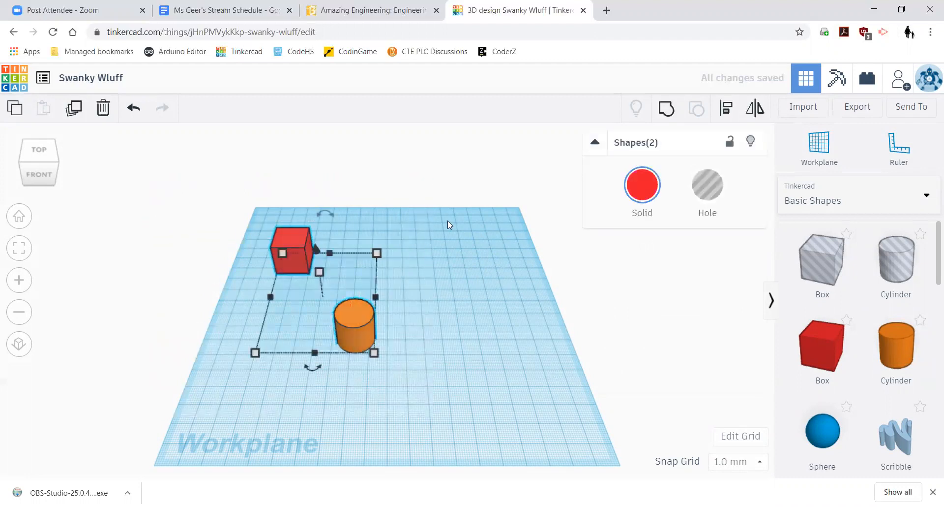
{"action": "left_click", "coordinate": [443, 274]}
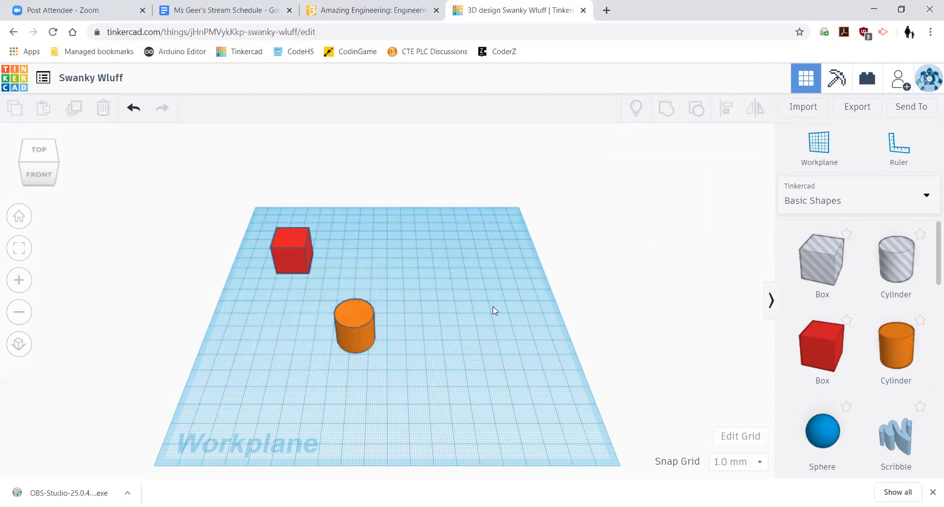
{"action": "mouse_move", "coordinate": [492, 305]}
{"action": "right_mouse_down"}
{"action": "mouse_move", "coordinate": [474, 271]}
{"action": "mouse_move", "coordinate": [247, 282]}
{"action": "mouse_move", "coordinate": [267, 342]}
{"action": "mouse_move", "coordinate": [405, 367]}
{"action": "mouse_move", "coordinate": [500, 330]}
{"action": "mouse_move", "coordinate": [525, 297]}
{"action": "mouse_move", "coordinate": [605, 266]}
{"action": "mouse_move", "coordinate": [679, 256]}
{"action": "mouse_move", "coordinate": [693, 270]}
{"action": "mouse_move", "coordinate": [654, 317]}
{"action": "mouse_move", "coordinate": [441, 319]}
{"action": "mouse_move", "coordinate": [419, 297]}
{"action": "mouse_move", "coordinate": [492, 299]}
{"action": "right_mouse_up"}
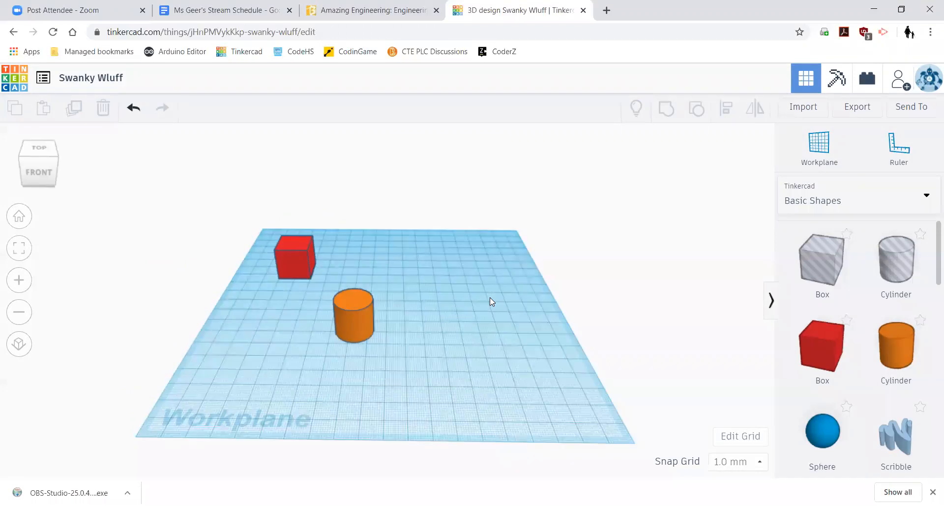
{"action": "scroll", "coordinate": [375, 282], "scroll_direction": "up", "scroll_amount": 3}
{"action": "scroll", "coordinate": [343, 282], "scroll_direction": "down", "scroll_amount": 5}
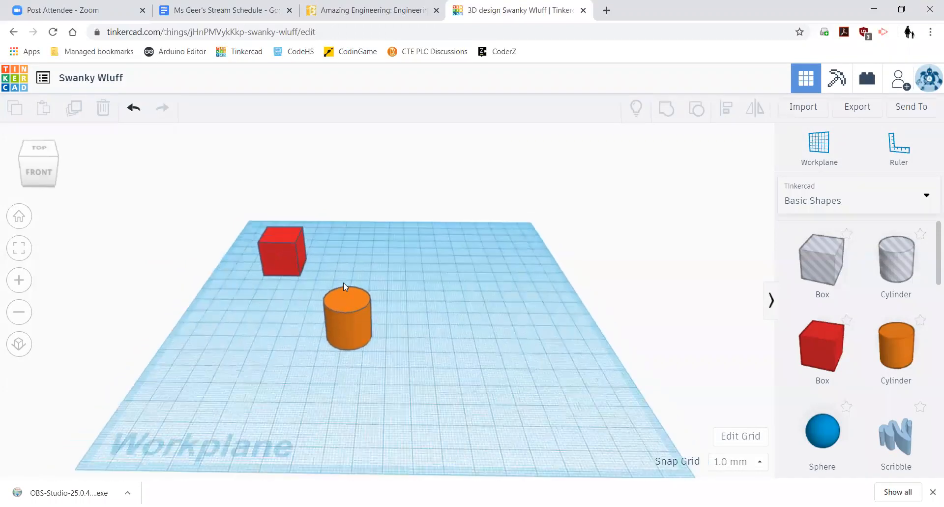
{"action": "scroll", "coordinate": [344, 282], "scroll_direction": "up", "scroll_amount": 3}
{"action": "scroll", "coordinate": [344, 282], "scroll_direction": "down", "scroll_amount": 3}
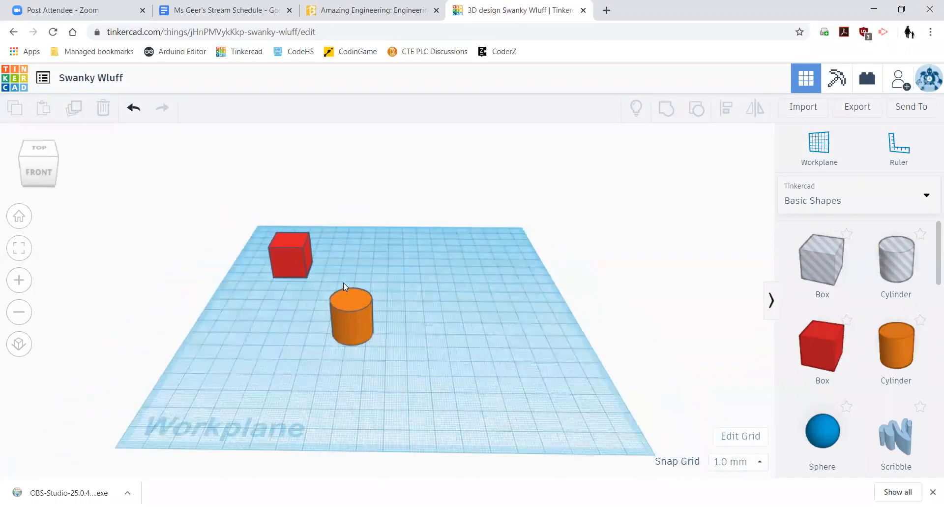
{"action": "scroll", "coordinate": [363, 268], "scroll_direction": "up", "scroll_amount": 2}
{"action": "middle_click_drag", "start_coordinate": [380, 255], "coordinate": [475, 245]}
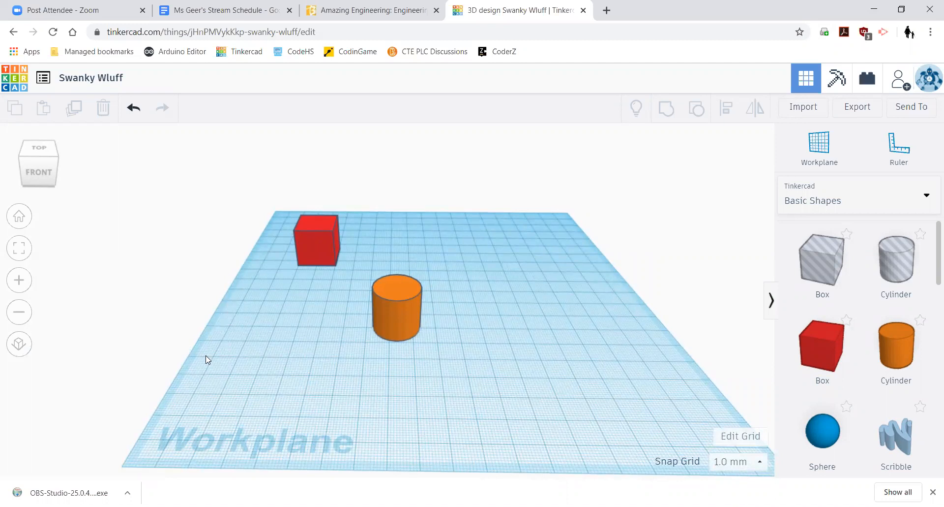
{"action": "left_click_drag", "start_coordinate": [205, 356], "coordinate": [471, 168]}
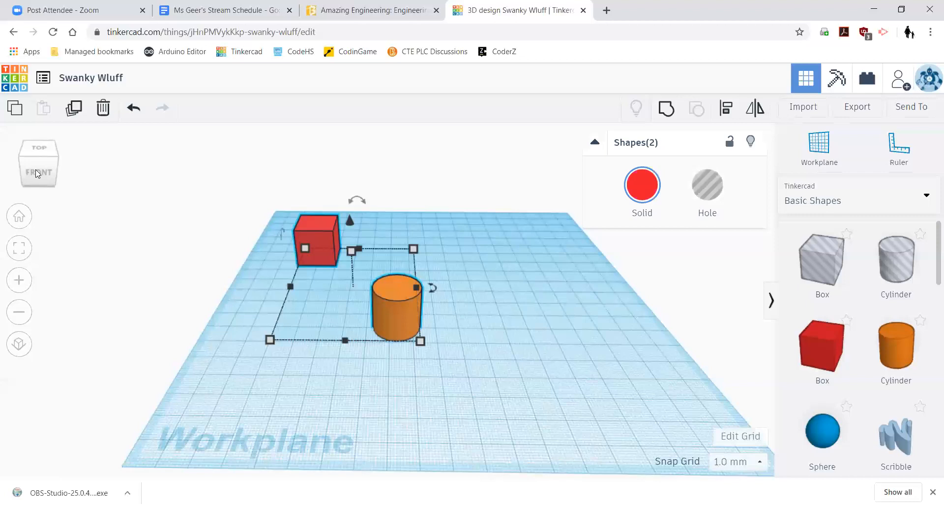
- Zoom and orbit the view to look down on the cube and cylinder from top-front
{"action": "mouse_move", "coordinate": [35, 174]}
{"action": "left_mouse_down"}
{"action": "mouse_move", "coordinate": [43, 180]}
{"action": "mouse_move", "coordinate": [55, 165]}
{"action": "mouse_move", "coordinate": [50, 176]}
{"action": "mouse_move", "coordinate": [32, 172]}
{"action": "mouse_move", "coordinate": [52, 174]}
{"action": "left_mouse_up"}
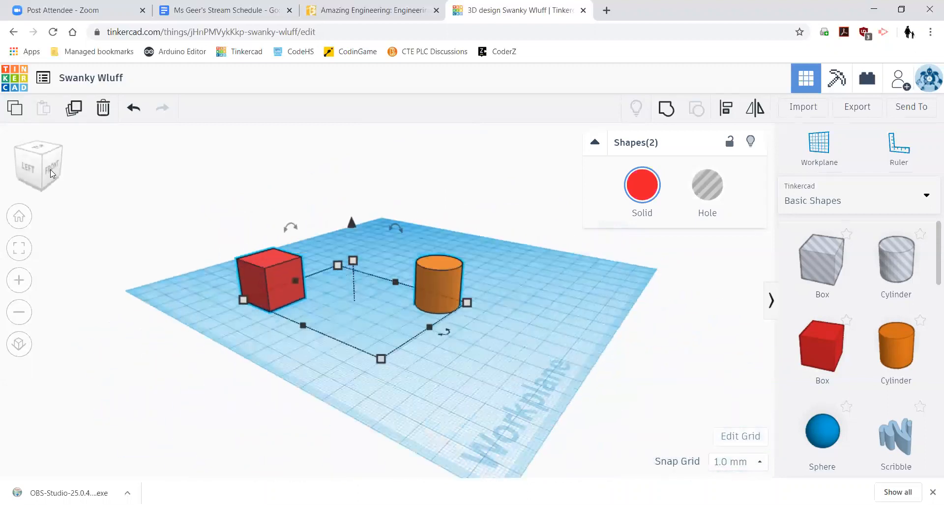
{"action": "left_click", "coordinate": [26, 281]}
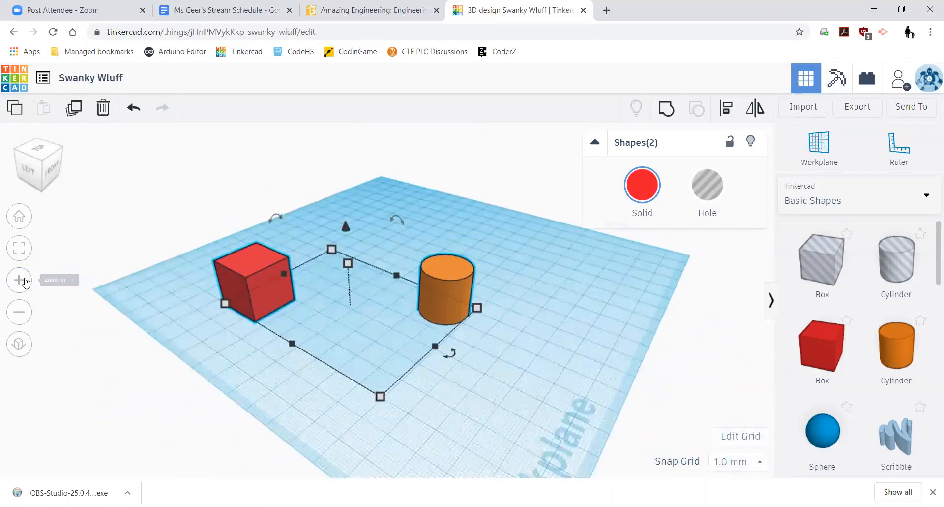
{"action": "left_click", "coordinate": [19, 312]}
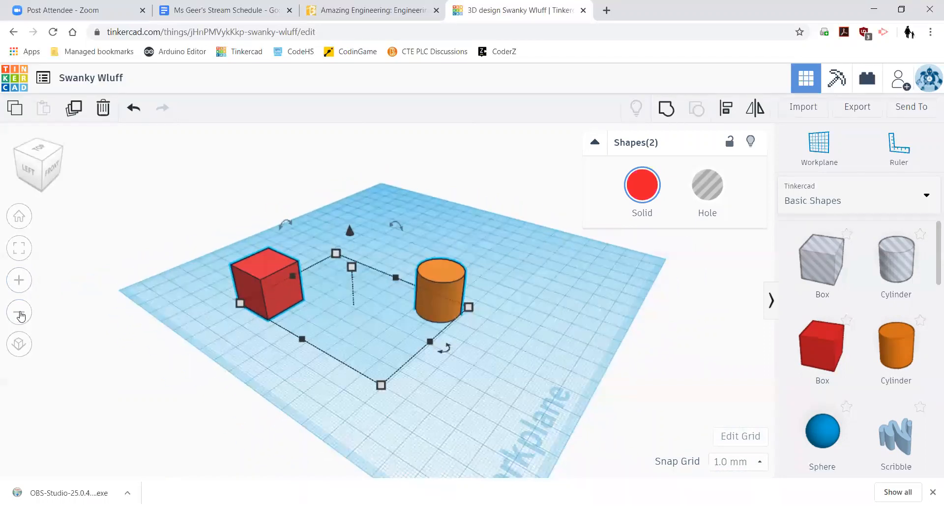
{"action": "left_click", "coordinate": [18, 280]}
{"action": "left_click", "coordinate": [19, 315]}
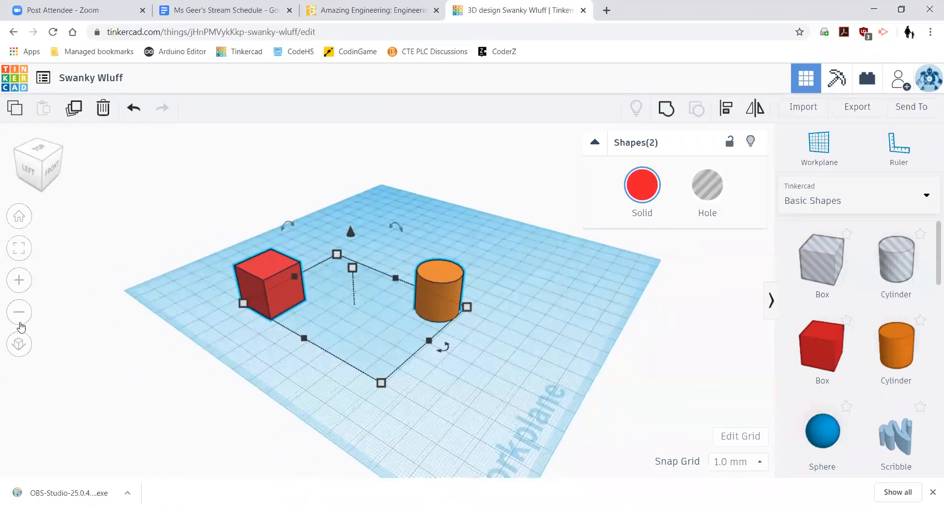
{"action": "left_click_drag", "start_coordinate": [45, 169], "coordinate": [29, 172]}
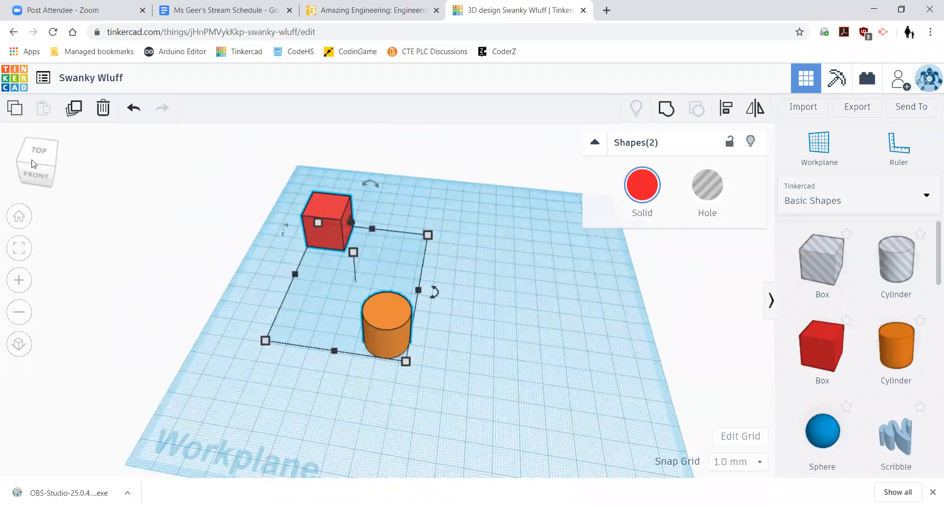
{"action": "scroll", "coordinate": [569, 286], "scroll_direction": "down", "scroll_amount": 3}
{"action": "scroll", "coordinate": [566, 290], "scroll_direction": "up", "scroll_amount": 3}
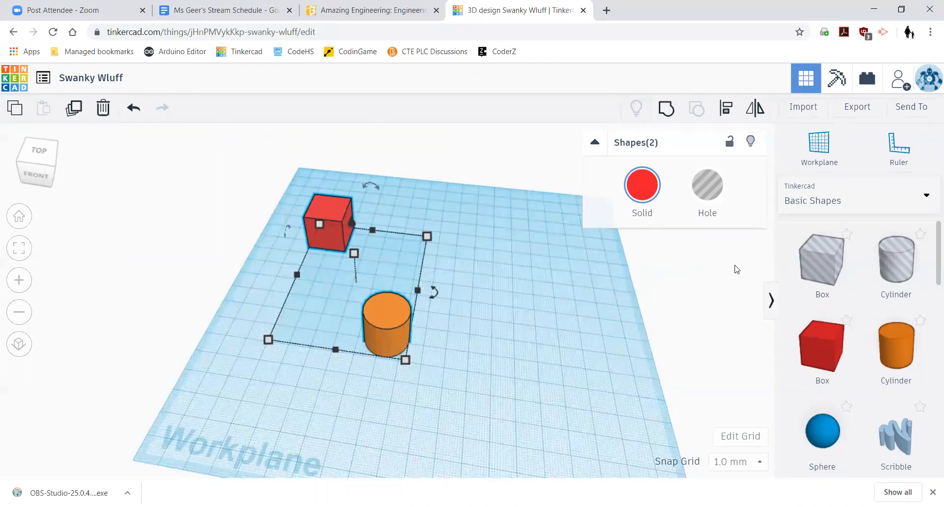
- Place a new blue sphere on the workplane next to the red cube
{"action": "left_click", "coordinate": [523, 270]}
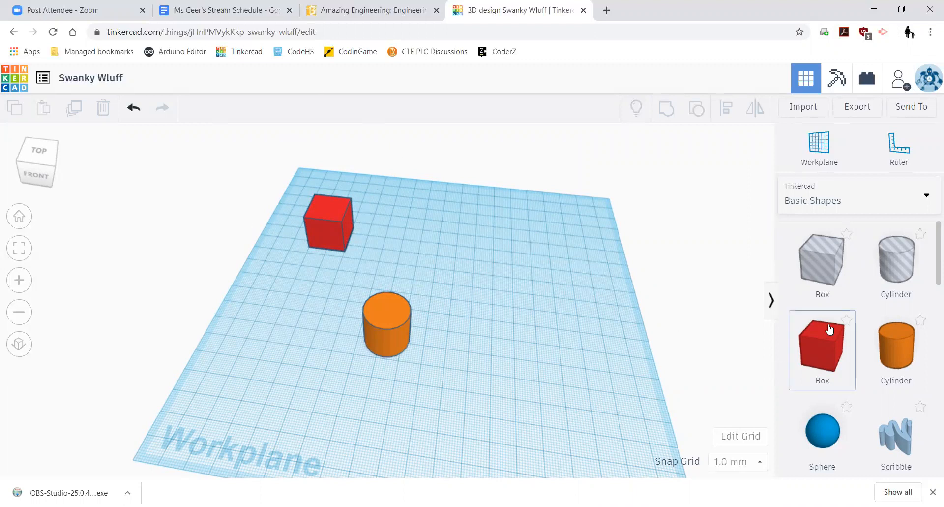
{"action": "scroll", "coordinate": [831, 334], "scroll_direction": "down", "scroll_amount": 10}
{"action": "scroll", "coordinate": [841, 339], "scroll_direction": "up", "scroll_amount": 10}
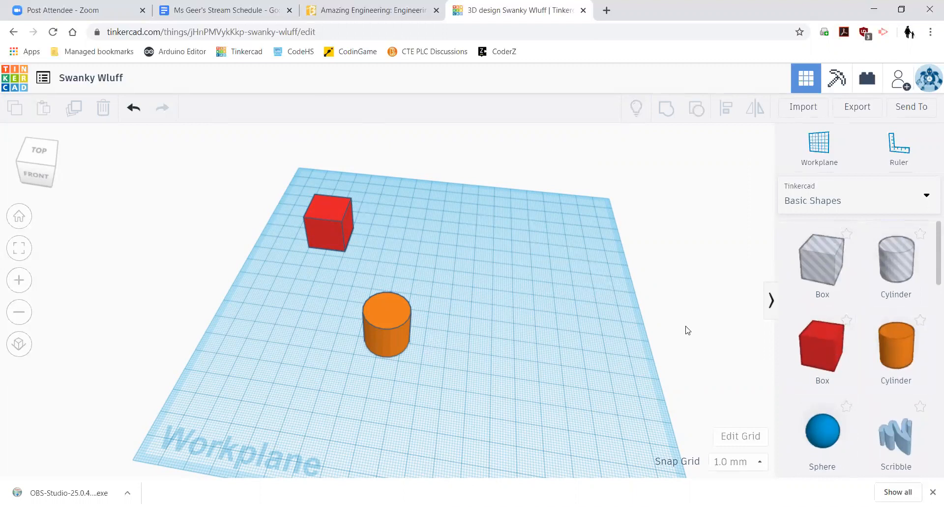
{"action": "scroll", "coordinate": [856, 357], "scroll_direction": "down", "scroll_amount": 3}
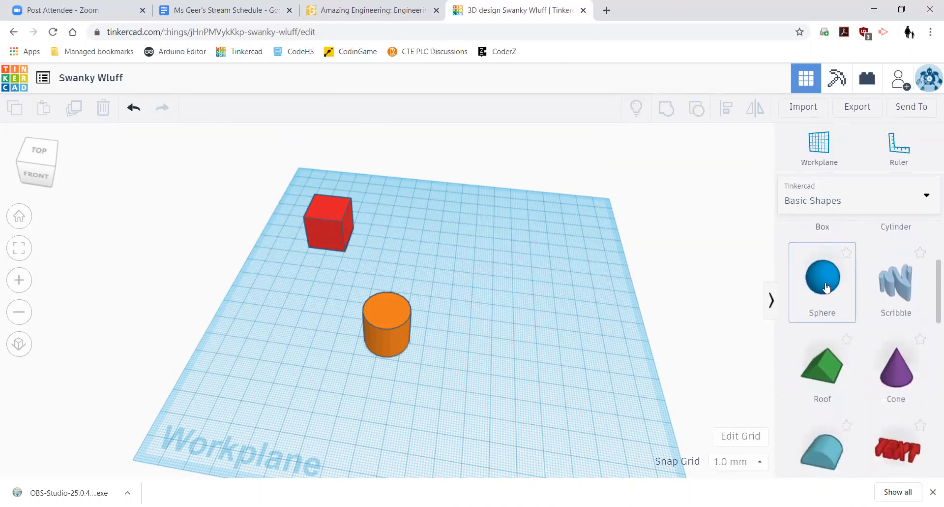
{"action": "left_click_drag", "start_coordinate": [827, 288], "coordinate": [407, 272]}
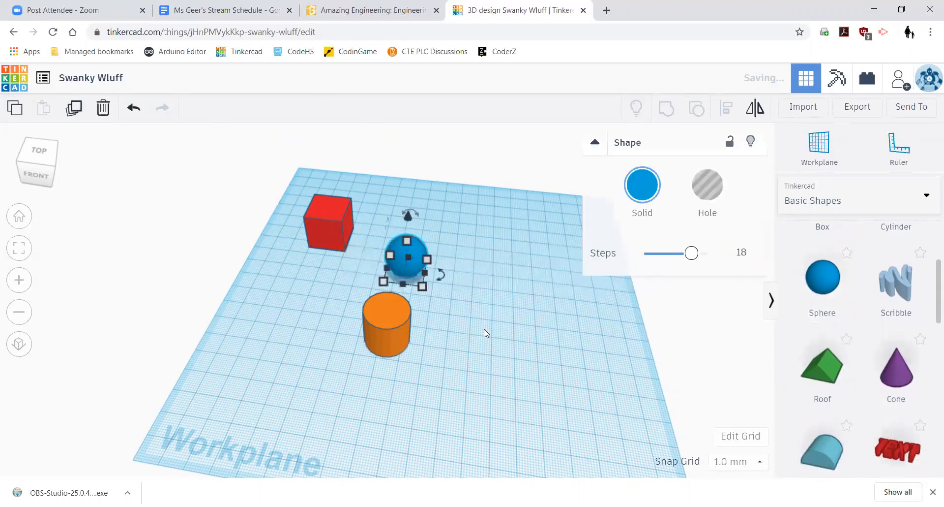
{"action": "left_click", "coordinate": [445, 310]}
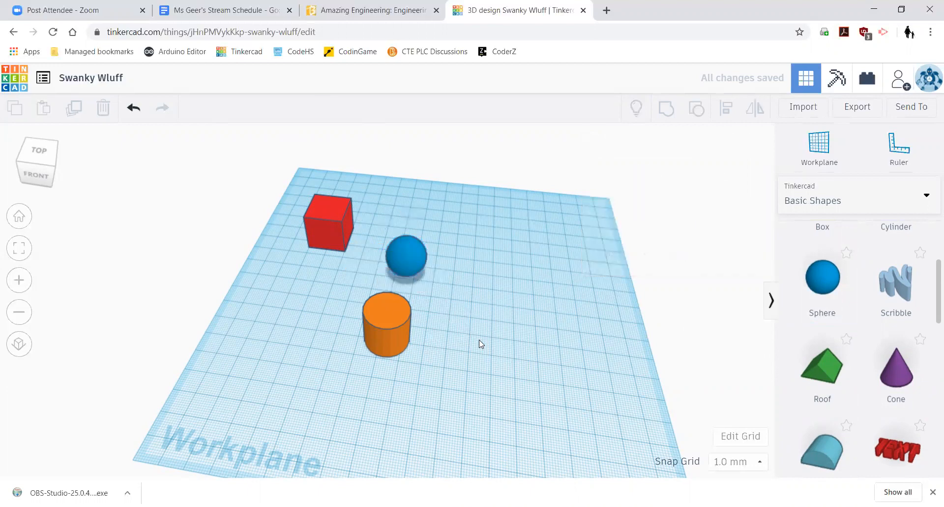
- Raise the blue sphere off the workplane using its cone handle
{"action": "scroll", "coordinate": [428, 318], "scroll_direction": "up", "scroll_amount": 3}
{"action": "right_click_drag", "start_coordinate": [485, 317], "coordinate": [575, 316]}
{"action": "scroll", "coordinate": [610, 349], "scroll_direction": "down", "scroll_amount": 3}
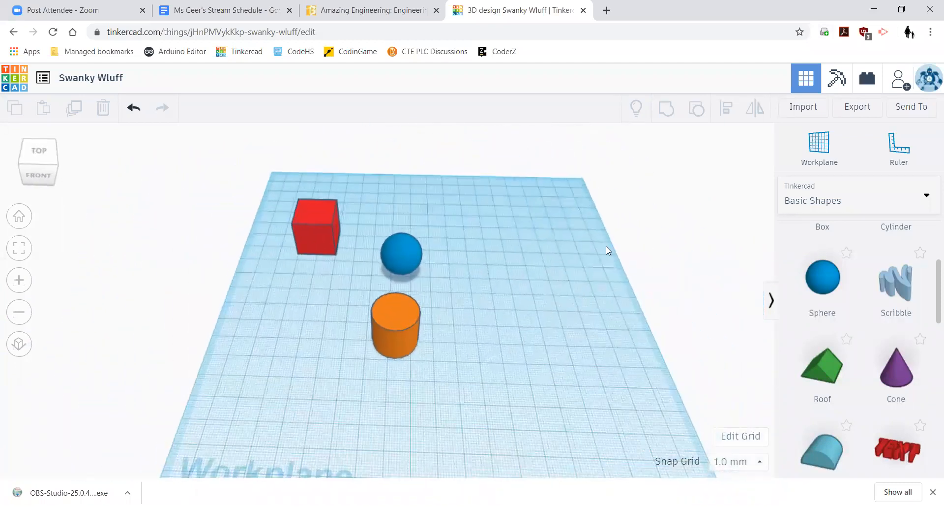
{"action": "left_click", "coordinate": [402, 263]}
{"action": "right_click_drag", "start_coordinate": [474, 334], "coordinate": [369, 285]}
{"action": "left_click_drag", "start_coordinate": [423, 217], "coordinate": [418, 132]}
{"action": "right_click_drag", "start_coordinate": [468, 399], "coordinate": [429, 300]}
{"action": "right_click_drag", "start_coordinate": [551, 311], "coordinate": [447, 328]}
- Put a workplane on the cylinder's top and drop a new sphere onto it
{"action": "left_click", "coordinate": [479, 332]}
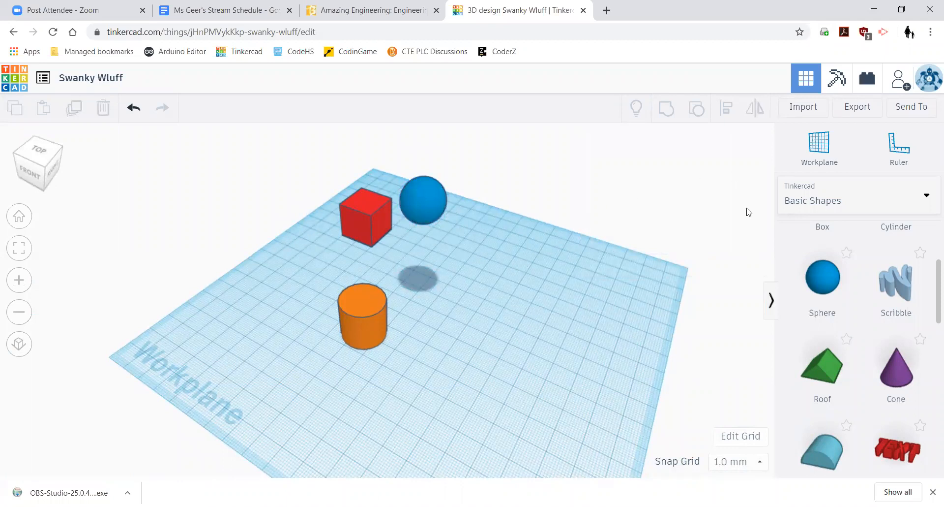
{"action": "left_click", "coordinate": [827, 154]}
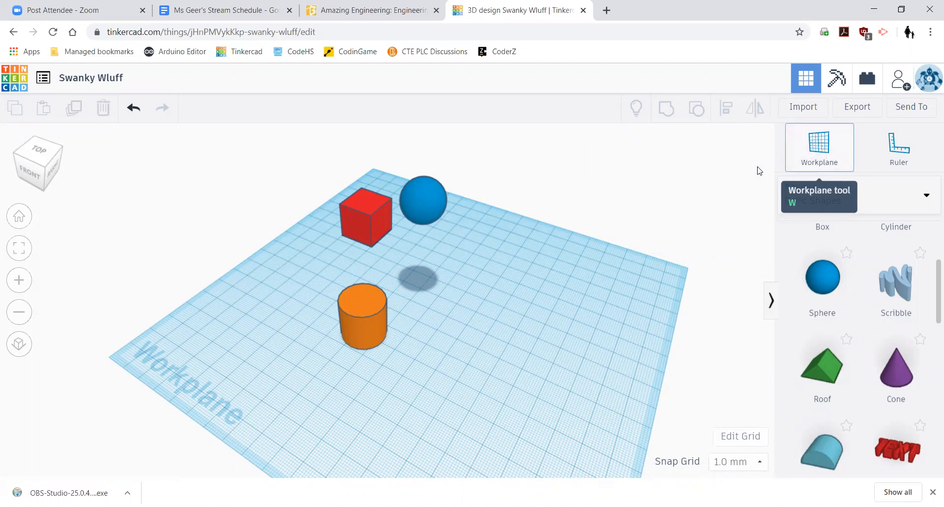
{"action": "left_click", "coordinate": [357, 297]}
{"action": "right_click_drag", "start_coordinate": [694, 378], "coordinate": [749, 375]}
{"action": "left_click_drag", "start_coordinate": [793, 286], "coordinate": [385, 298]}
{"action": "right_click_drag", "start_coordinate": [698, 359], "coordinate": [506, 312]}
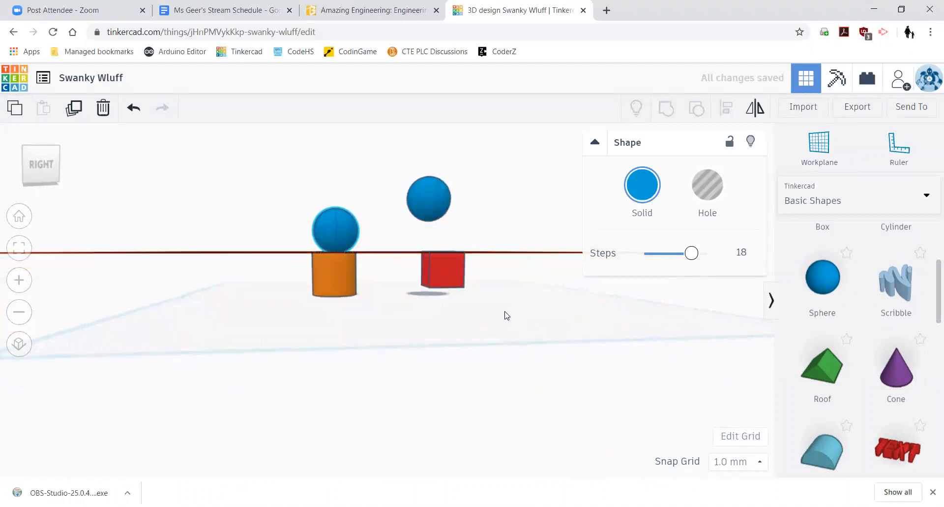
{"action": "right_click_drag", "start_coordinate": [432, 298], "coordinate": [500, 306]}
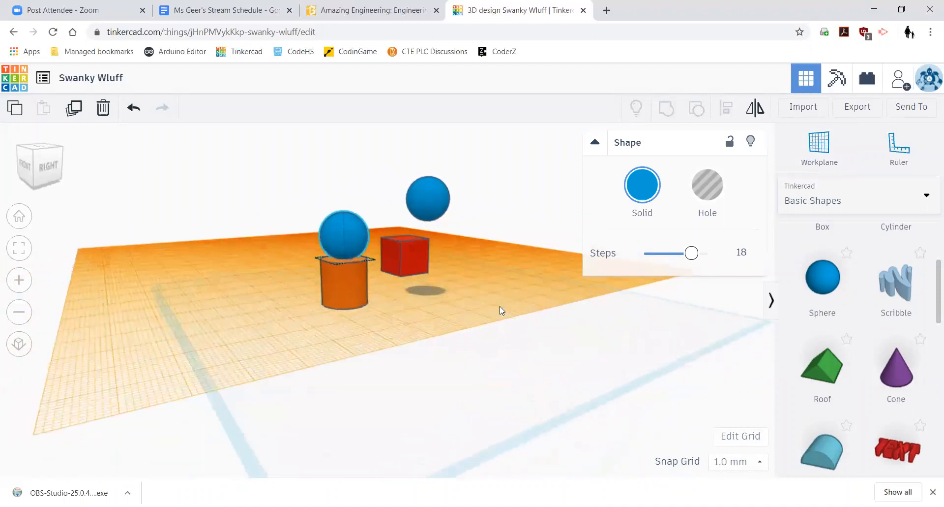
- Return the workplane to the default ground grid
{"action": "left_click", "coordinate": [820, 147]}
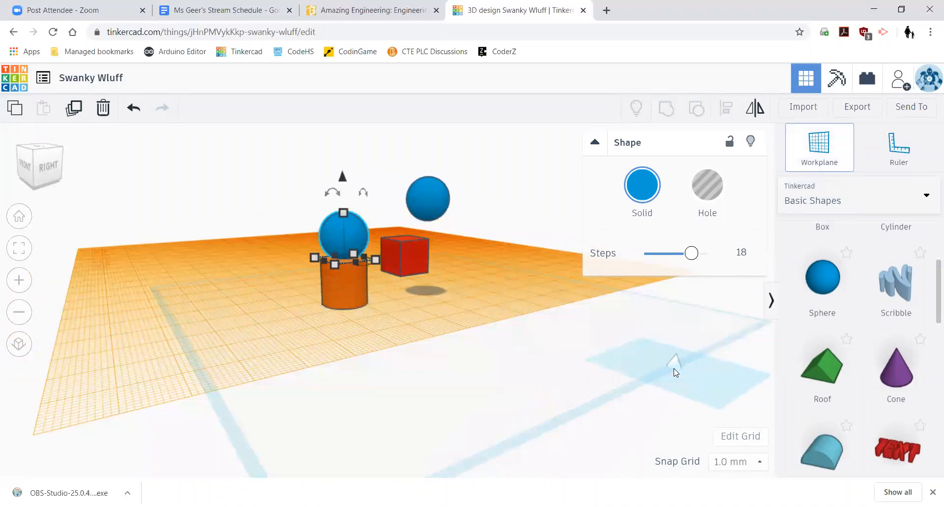
{"action": "left_click", "coordinate": [675, 372]}
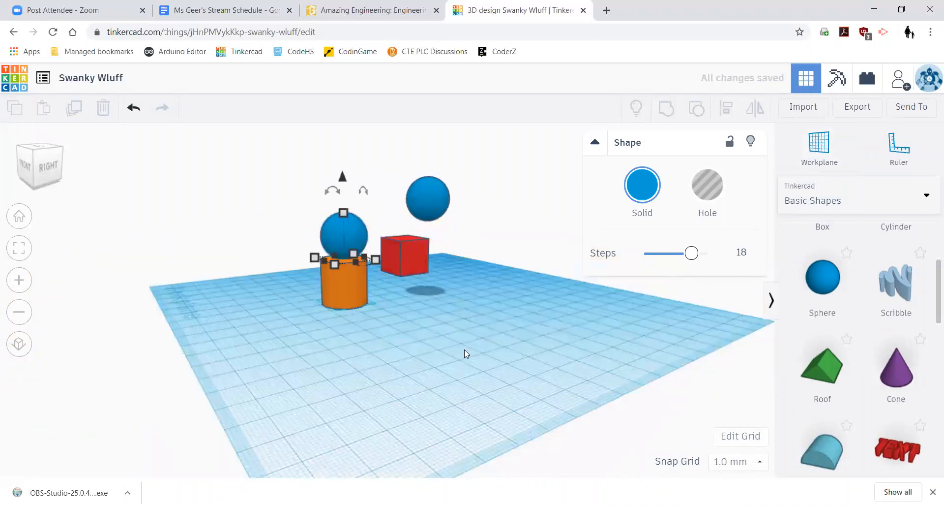
{"action": "left_click", "coordinate": [501, 379]}
{"action": "right_click_drag", "start_coordinate": [502, 380], "coordinate": [647, 366]}
{"action": "right_click_drag", "start_coordinate": [608, 405], "coordinate": [377, 329]}
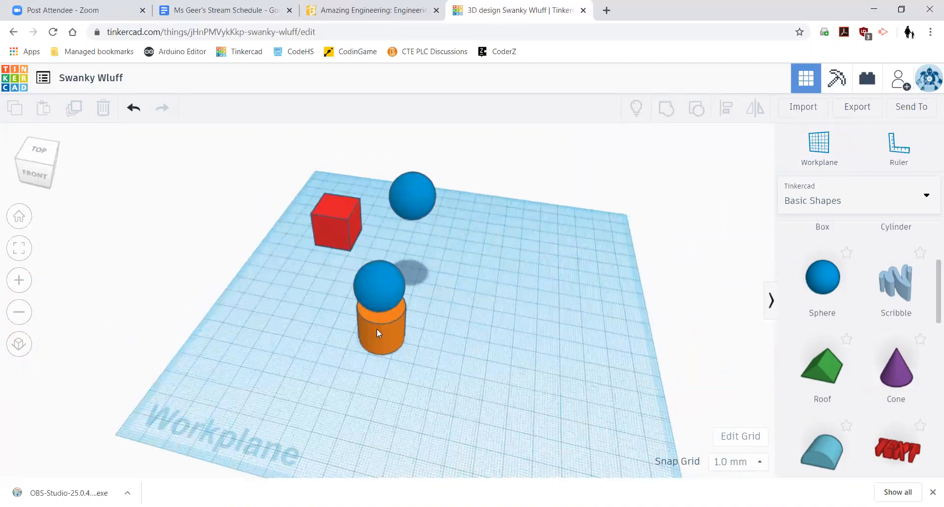
- Widen the orange cylinder to 71 mm and make it 31 tall
{"action": "left_click", "coordinate": [378, 328]}
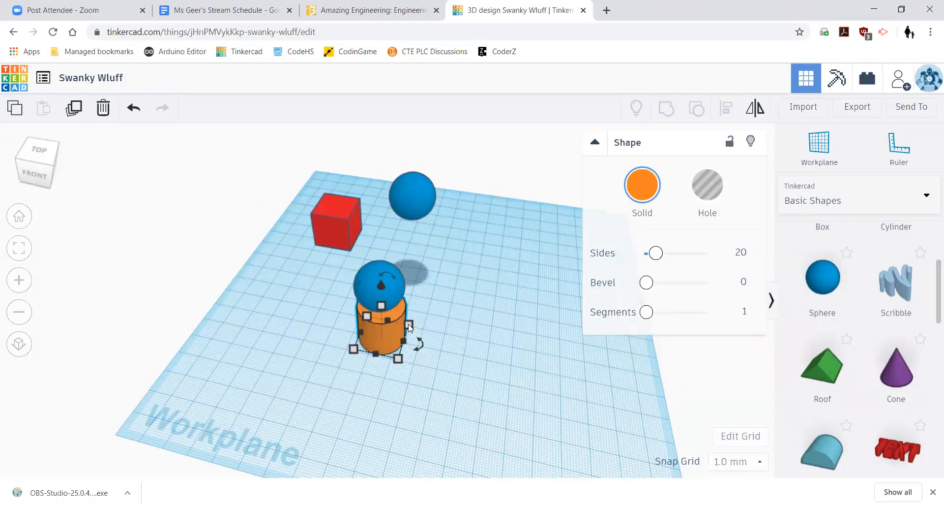
{"action": "left_click_drag", "start_coordinate": [409, 327], "coordinate": [468, 243]}
{"action": "right_click_drag", "start_coordinate": [528, 373], "coordinate": [448, 320]}
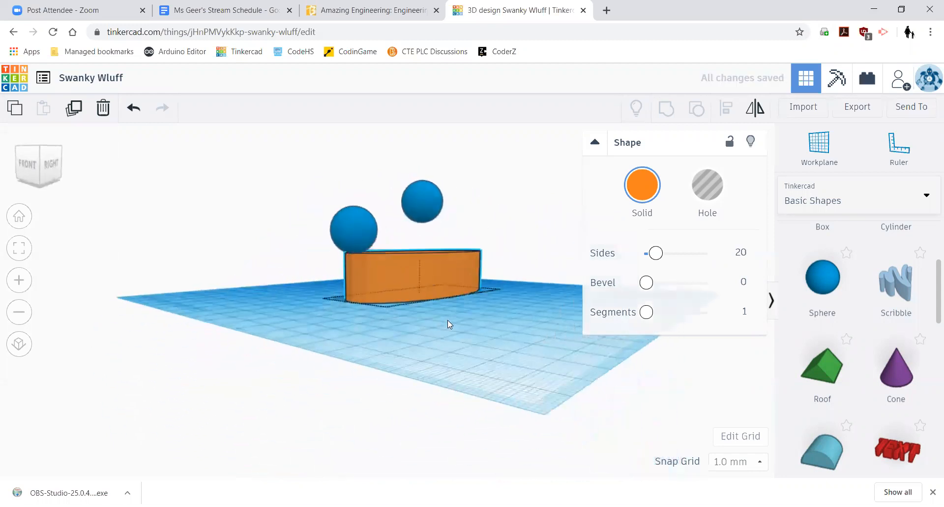
{"action": "left_click_drag", "start_coordinate": [416, 250], "coordinate": [414, 213]}
{"action": "left_click", "coordinate": [444, 350]}
{"action": "right_click_drag", "start_coordinate": [445, 352], "coordinate": [429, 264]}
- Narrow the cylinder to 33 by 74.46 and shift it into place
{"action": "left_click", "coordinate": [430, 264]}
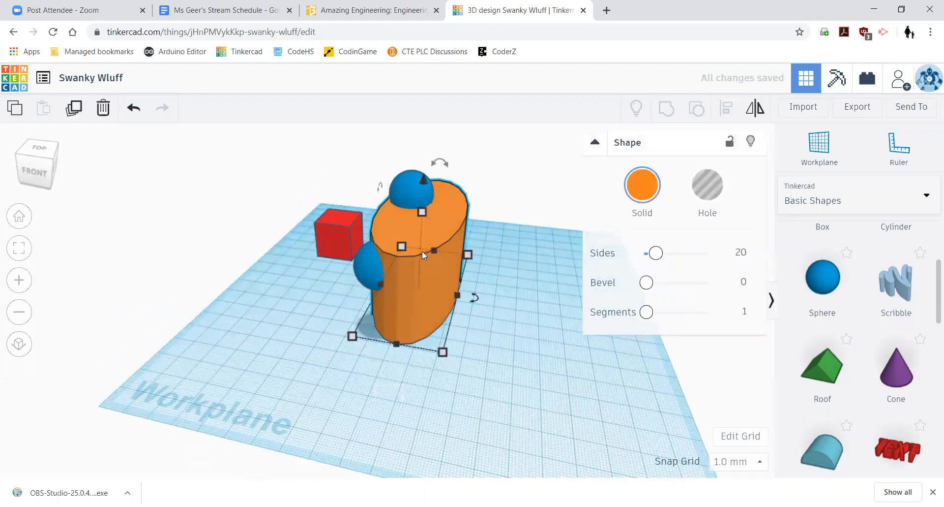
{"action": "left_click_drag", "start_coordinate": [467, 255], "coordinate": [364, 313]}
{"action": "left_click_drag", "start_coordinate": [433, 309], "coordinate": [463, 309]}
{"action": "left_click_drag", "start_coordinate": [459, 271], "coordinate": [464, 290]}
{"action": "left_click_drag", "start_coordinate": [463, 291], "coordinate": [495, 274]}
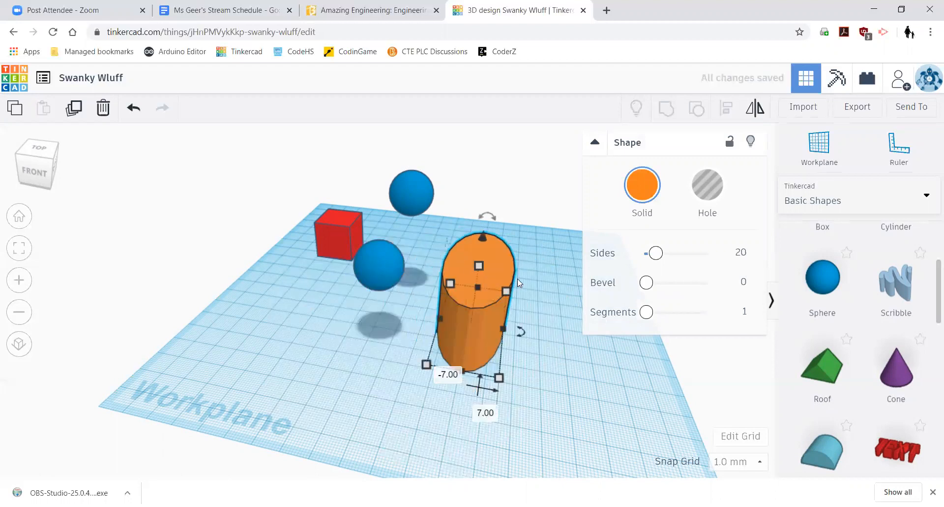
- Place a ruler at the workplane corner and select the cylinder to show its measurements
{"action": "left_click", "coordinate": [903, 152]}
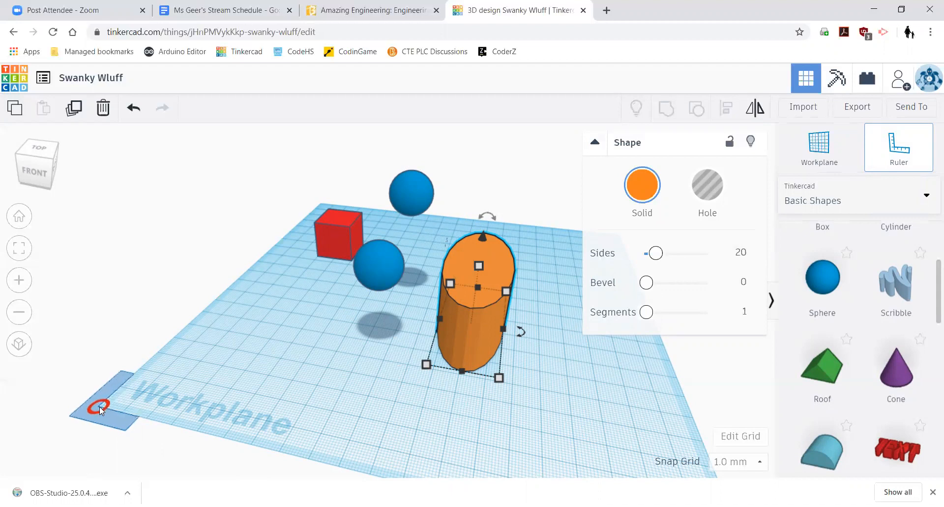
{"action": "left_click", "coordinate": [99, 406]}
{"action": "left_click", "coordinate": [543, 408]}
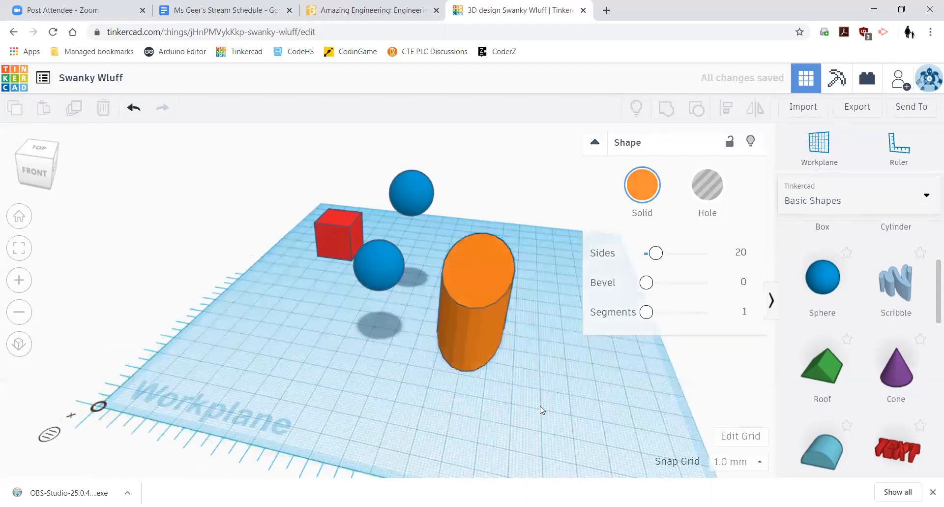
{"action": "scroll", "coordinate": [547, 408], "scroll_direction": "up", "scroll_amount": 2}
{"action": "scroll", "coordinate": [551, 407], "scroll_direction": "down", "scroll_amount": 3}
{"action": "right_click_drag", "start_coordinate": [561, 428], "coordinate": [600, 393]}
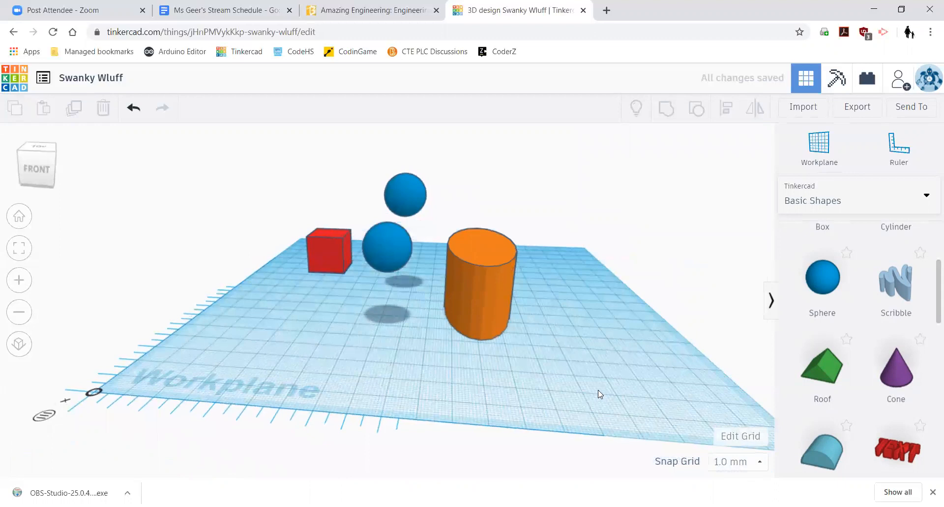
{"action": "left_click", "coordinate": [487, 282]}
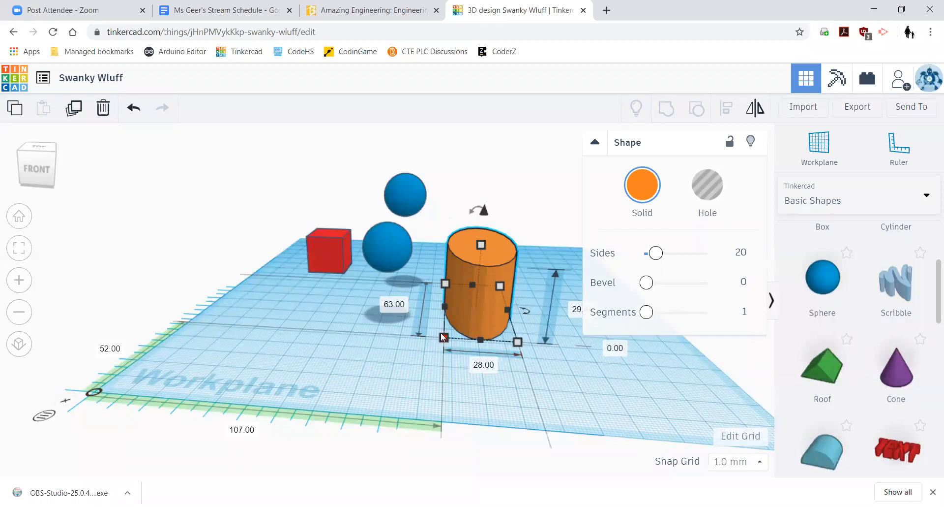
{"action": "right_click_drag", "start_coordinate": [566, 383], "coordinate": [501, 384]}
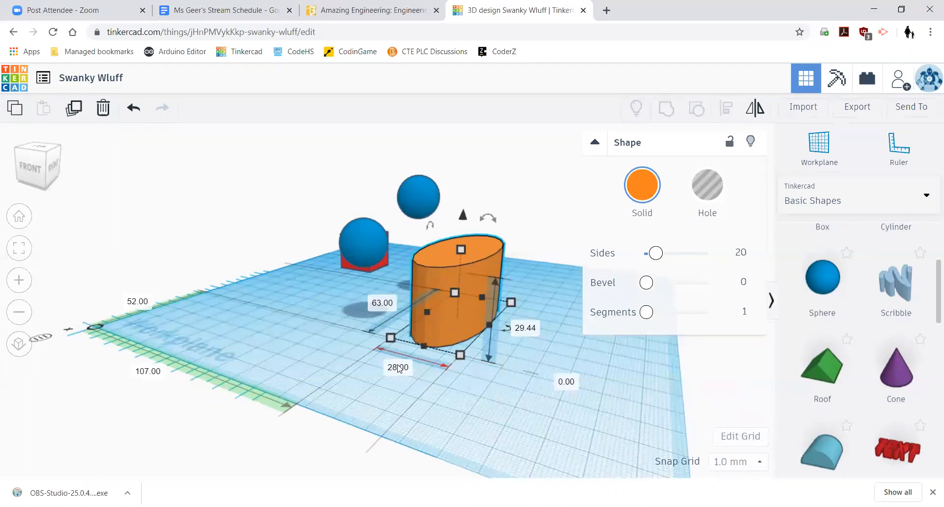
- Set the cylinder's height value to 30 mm
{"action": "left_click", "coordinate": [527, 329]}
{"action": "type", "text": "30"}
{"action": "key", "text": "Return"}
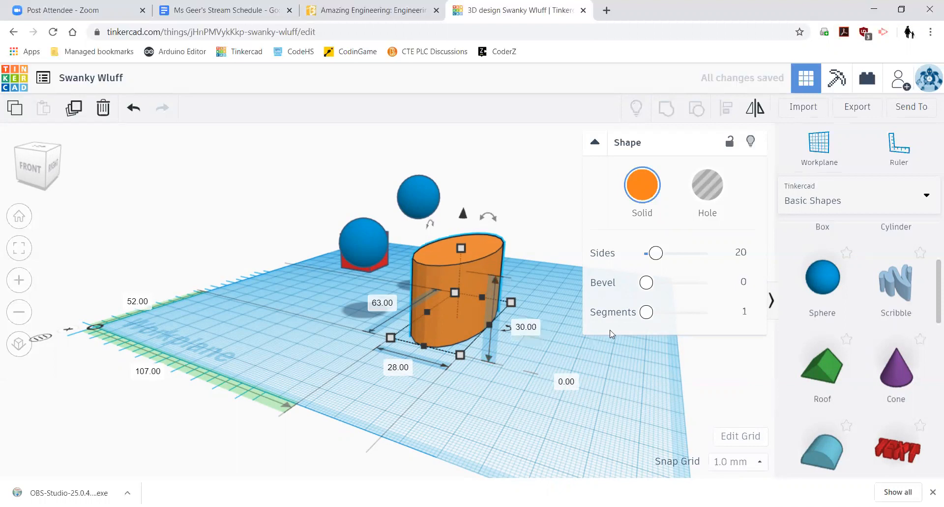
{"action": "left_click", "coordinate": [462, 400]}
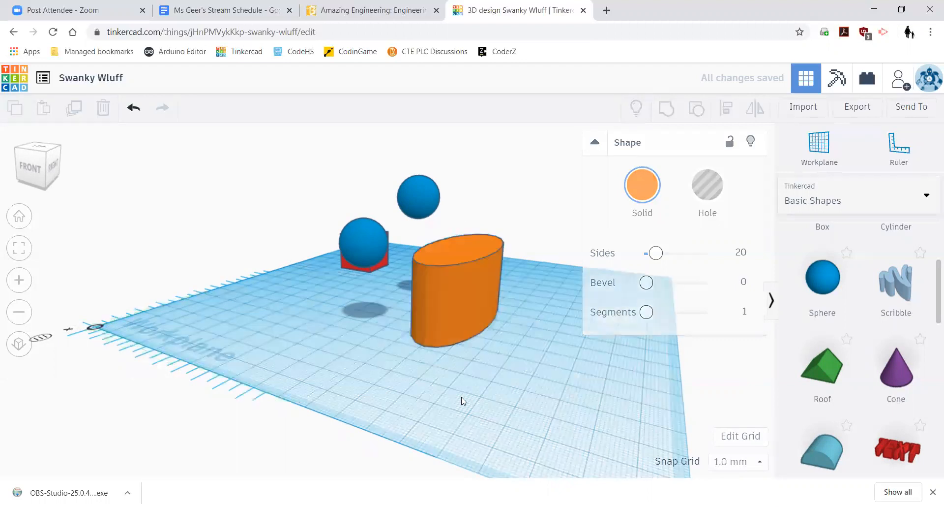
{"action": "left_click", "coordinate": [438, 320]}
{"action": "right_click_drag", "start_coordinate": [430, 380], "coordinate": [688, 386]}
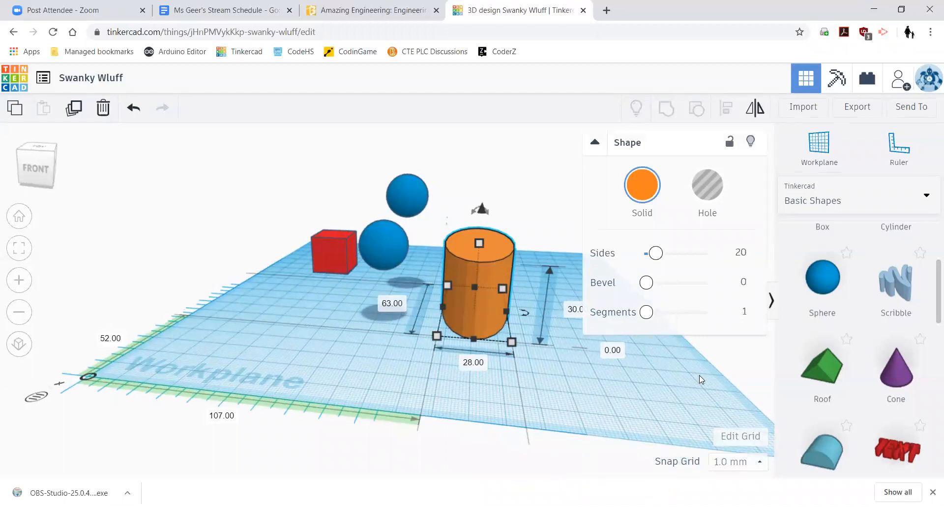
{"action": "left_click", "coordinate": [742, 436]}
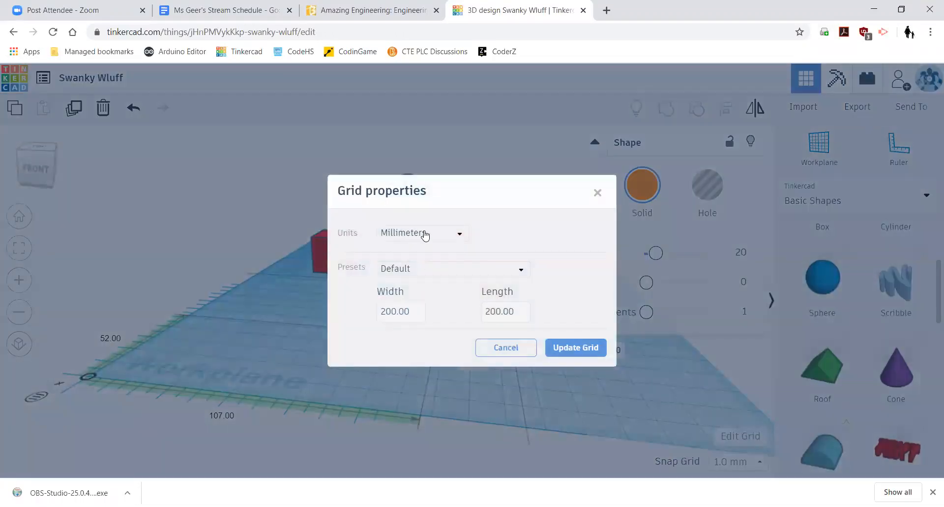
{"action": "left_click", "coordinate": [431, 237]}
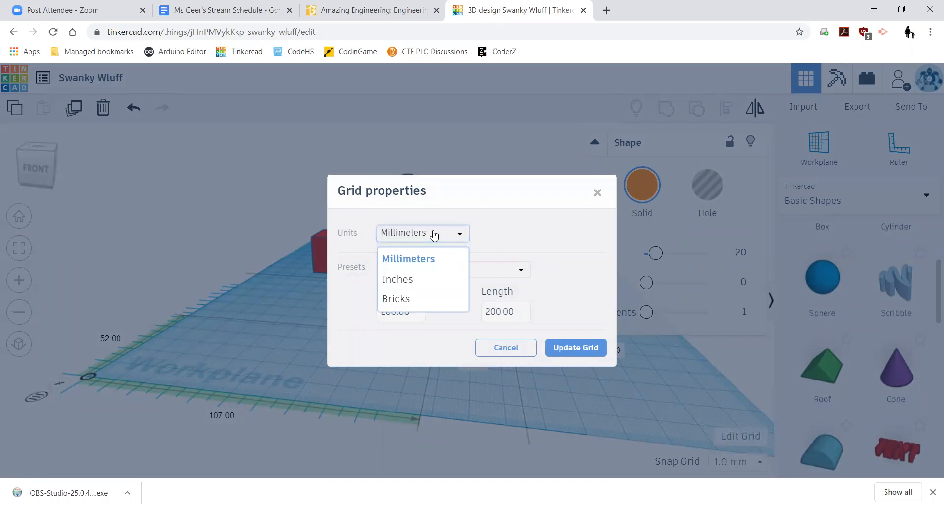
{"action": "left_click", "coordinate": [406, 280]}
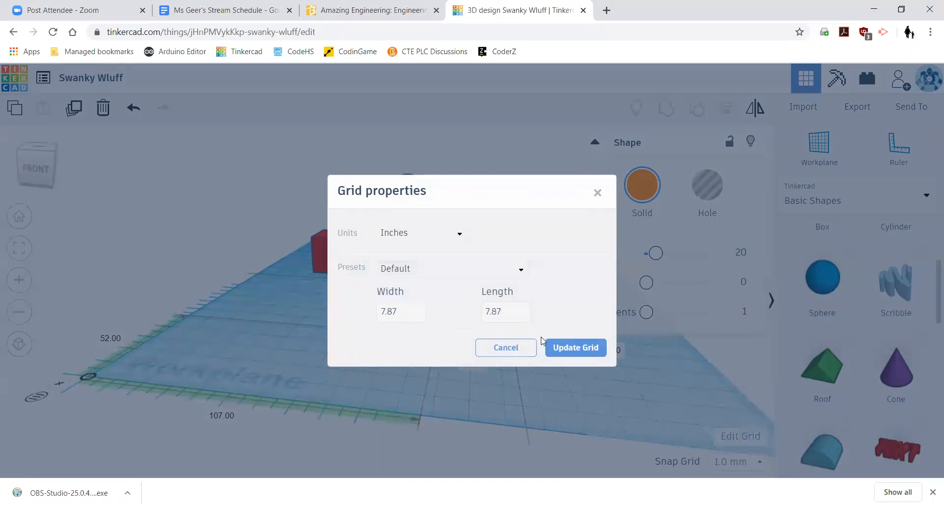
{"action": "left_click", "coordinate": [576, 347]}
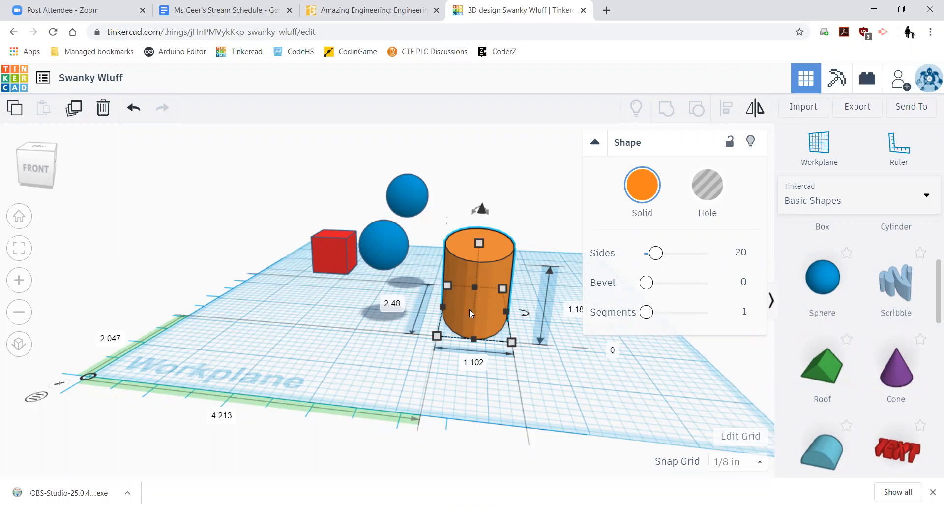
{"action": "left_click", "coordinate": [751, 436]}
{"action": "left_click", "coordinate": [394, 232]}
{"action": "left_click", "coordinate": [400, 261]}
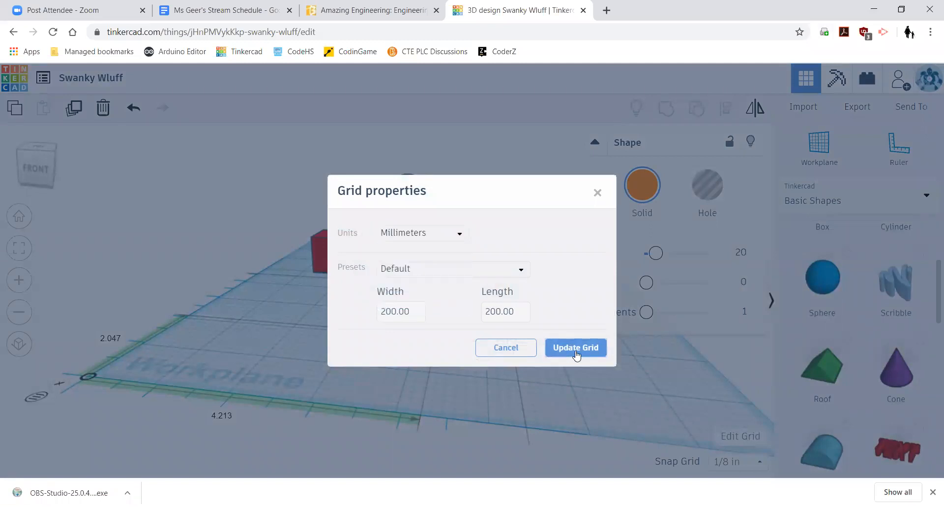
{"action": "left_click", "coordinate": [576, 348]}
{"action": "left_click", "coordinate": [586, 388]}
{"action": "right_click_drag", "start_coordinate": [614, 404], "coordinate": [441, 369]}
{"action": "right_click_drag", "start_coordinate": [480, 335], "coordinate": [314, 303]}
{"action": "right_click_drag", "start_coordinate": [357, 330], "coordinate": [463, 315]}
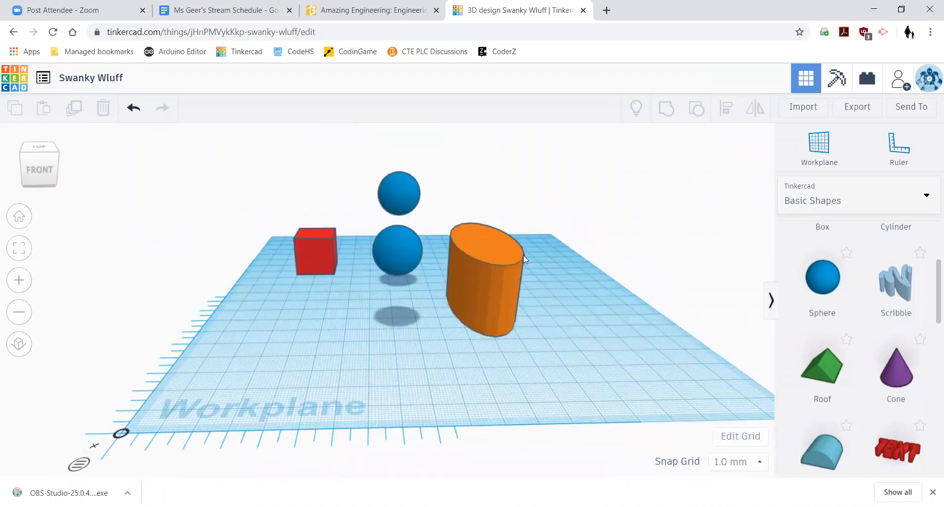
- Move the red box over the orange cylinder and lift it so it sits in the cylinder's top
{"action": "right_click_drag", "start_coordinate": [563, 259], "coordinate": [493, 253]}
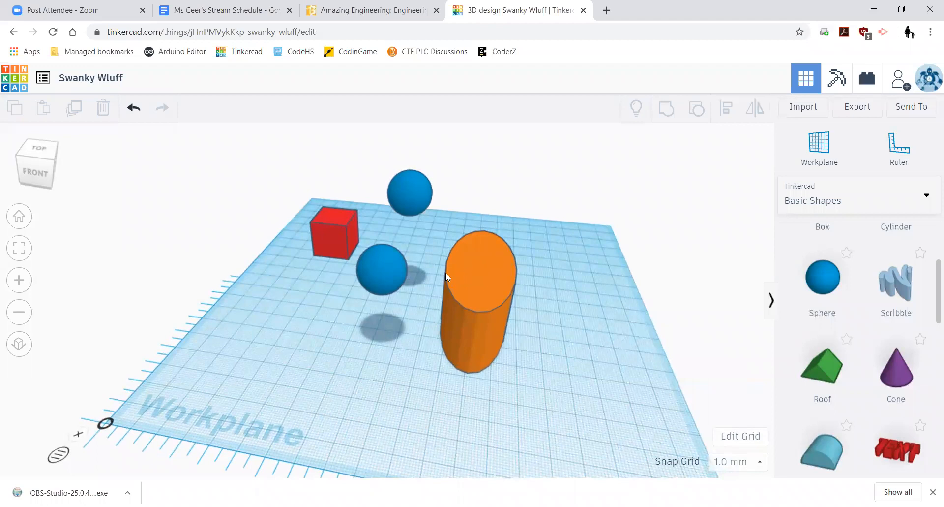
{"action": "left_click", "coordinate": [335, 232]}
{"action": "left_click_drag", "start_coordinate": [334, 246], "coordinate": [480, 318]}
{"action": "left_click_drag", "start_coordinate": [483, 261], "coordinate": [490, 220]}
{"action": "right_click_drag", "start_coordinate": [536, 344], "coordinate": [494, 265]}
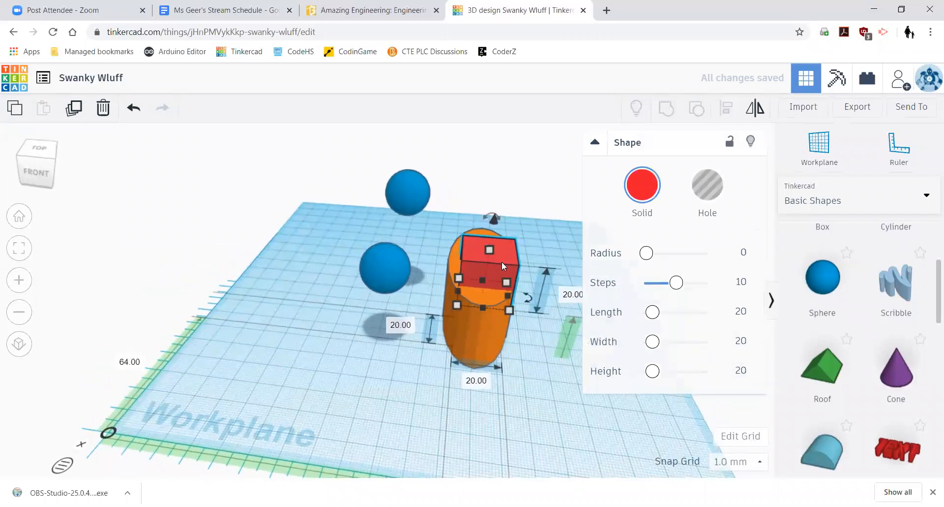
{"action": "left_click_drag", "start_coordinate": [499, 263], "coordinate": [495, 263]}
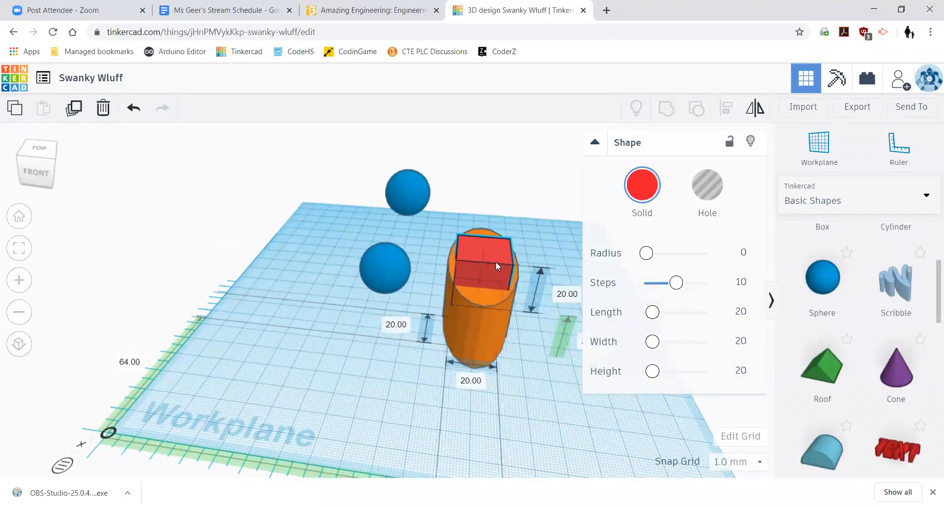
{"action": "left_click", "coordinate": [492, 413]}
- Marquee-select the red box and orange cylinder together, spanning 63 × 28 × 41 mm
{"action": "right_click_drag", "start_coordinate": [491, 413], "coordinate": [483, 388]}
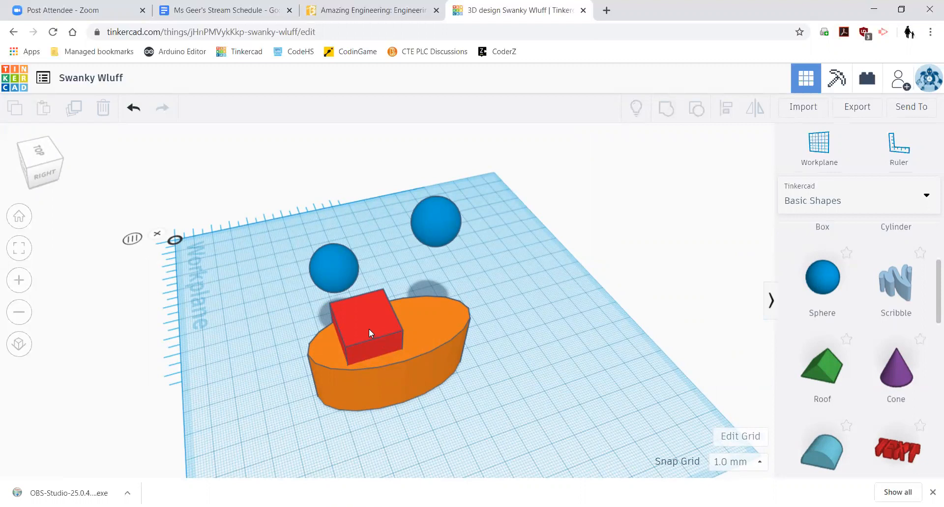
{"action": "right_click_drag", "start_coordinate": [550, 424], "coordinate": [510, 442]}
{"action": "left_click_drag", "start_coordinate": [510, 442], "coordinate": [242, 319]}
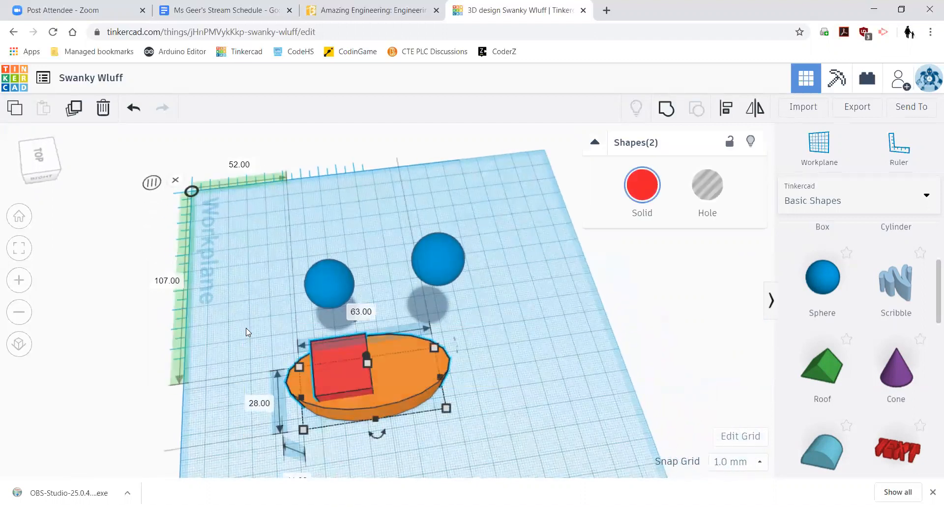
{"action": "right_click_drag", "start_coordinate": [517, 451], "coordinate": [462, 308]}
{"action": "scroll", "coordinate": [462, 307], "scroll_direction": "up", "scroll_amount": 4}
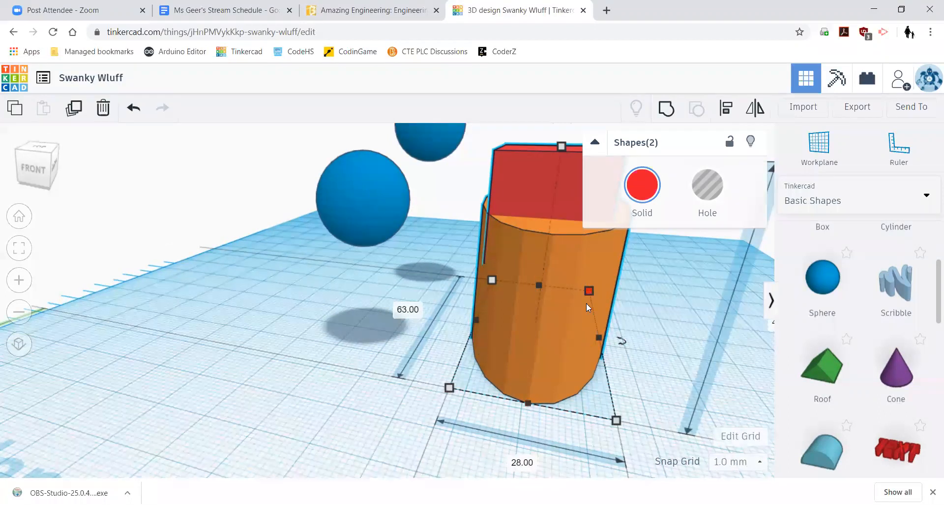
{"action": "scroll", "coordinate": [581, 321], "scroll_direction": "down", "scroll_amount": 5}
{"action": "right_click_drag", "start_coordinate": [589, 363], "coordinate": [558, 294]}
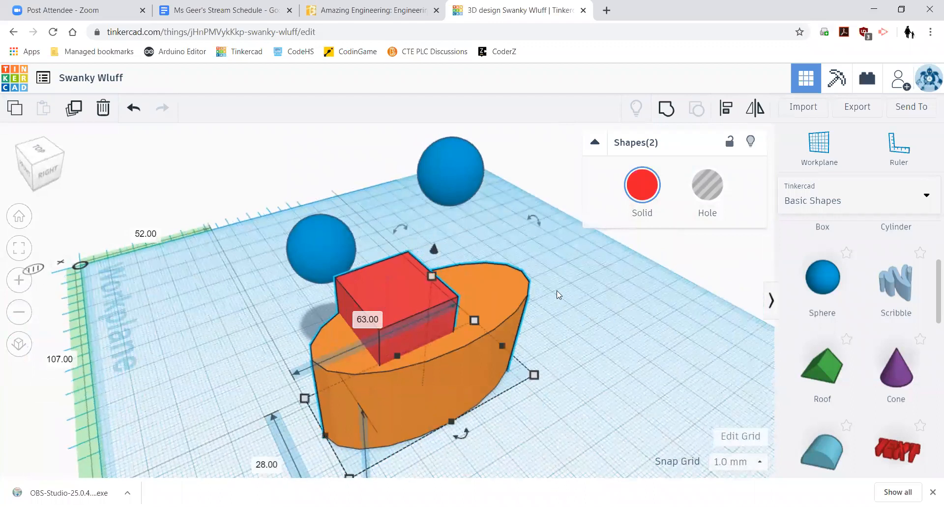
- Group the red box with the orange hull and shift the group on the workplane
{"action": "left_click", "coordinate": [667, 111]}
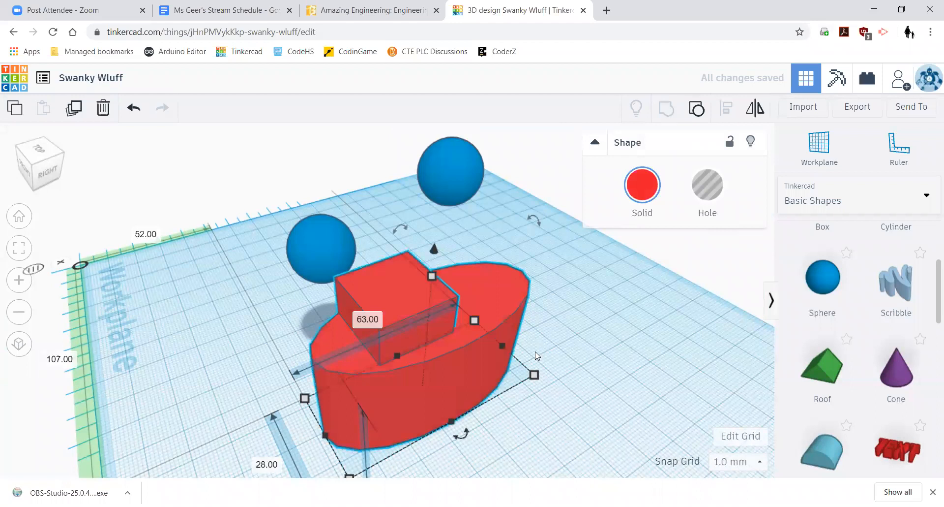
{"action": "right_click_drag", "start_coordinate": [605, 388], "coordinate": [485, 347]}
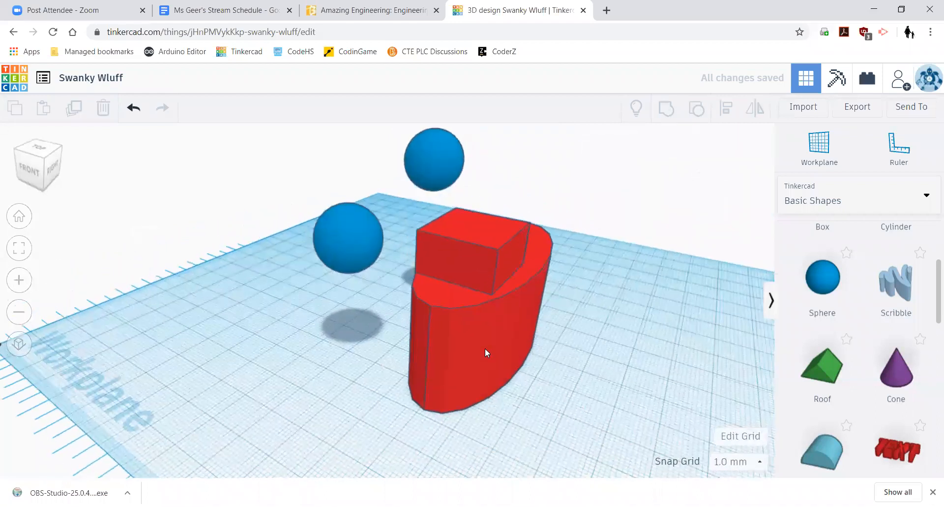
{"action": "left_click", "coordinate": [480, 336]}
{"action": "left_click_drag", "start_coordinate": [479, 334], "coordinate": [498, 356]}
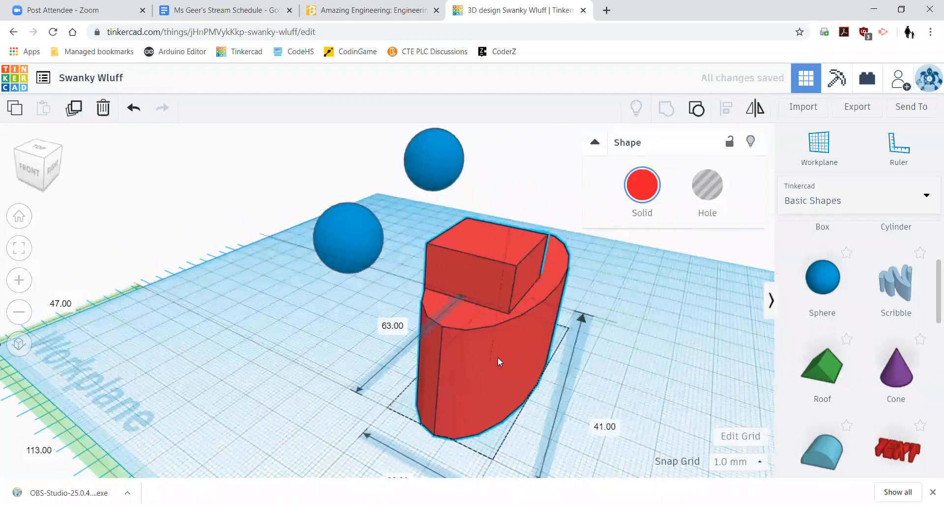
{"action": "left_click_drag", "start_coordinate": [507, 261], "coordinate": [494, 300]}
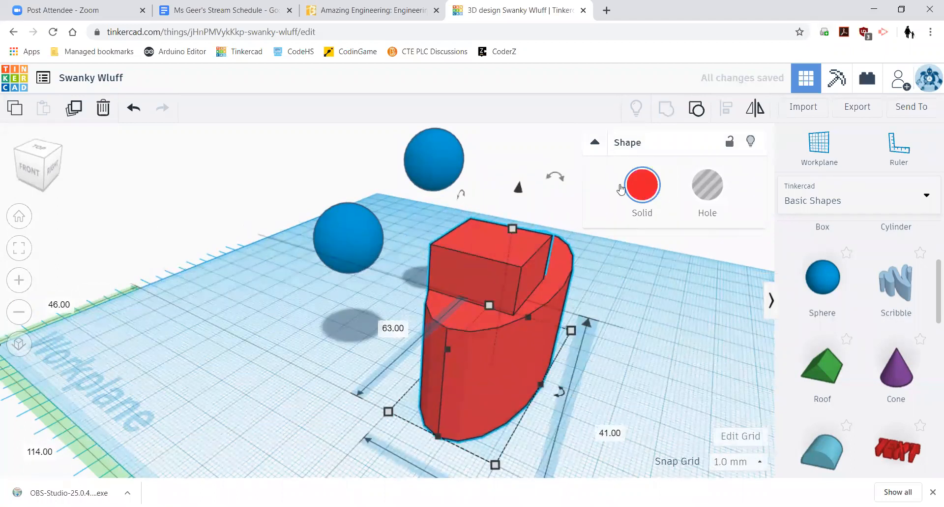
- Turn on Multicolor for the group, then ungroup it back into two separate shapes
{"action": "left_click", "coordinate": [636, 191]}
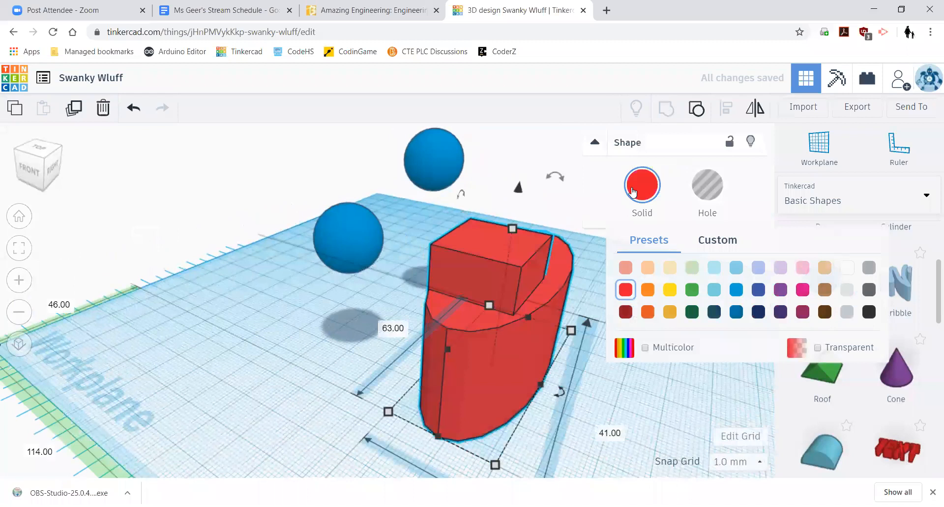
{"action": "left_click", "coordinate": [648, 347]}
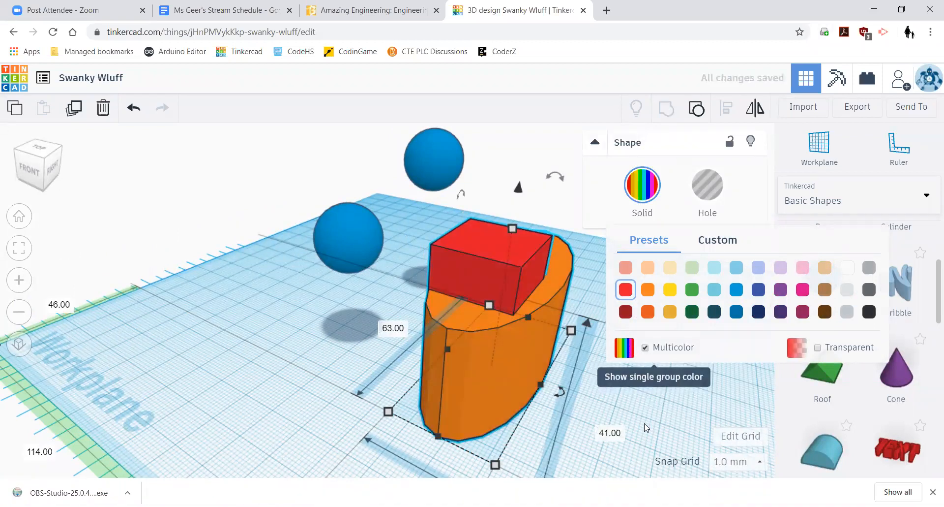
{"action": "mouse_move", "coordinate": [507, 349]}
{"action": "left_mouse_down"}
{"action": "mouse_move", "coordinate": [530, 347]}
{"action": "mouse_move", "coordinate": [454, 366]}
{"action": "mouse_move", "coordinate": [512, 337]}
{"action": "left_mouse_up"}
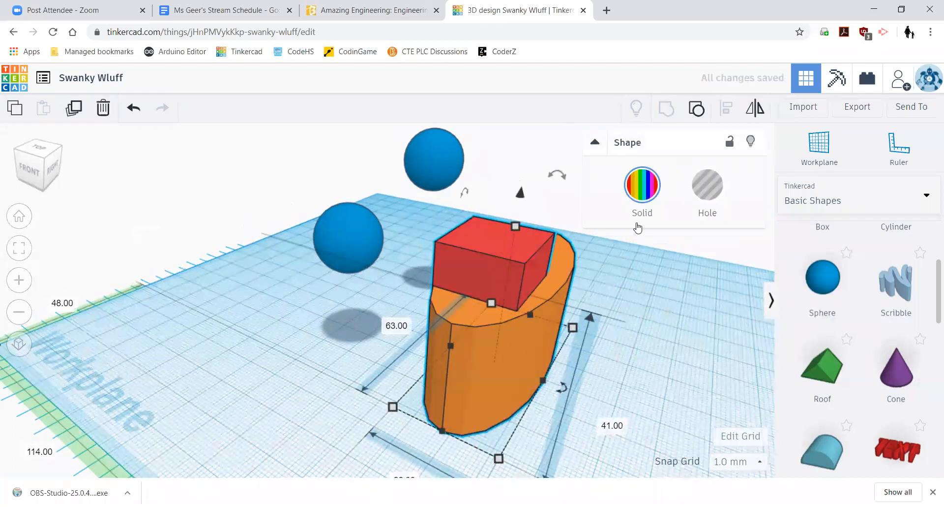
{"action": "left_click", "coordinate": [697, 108]}
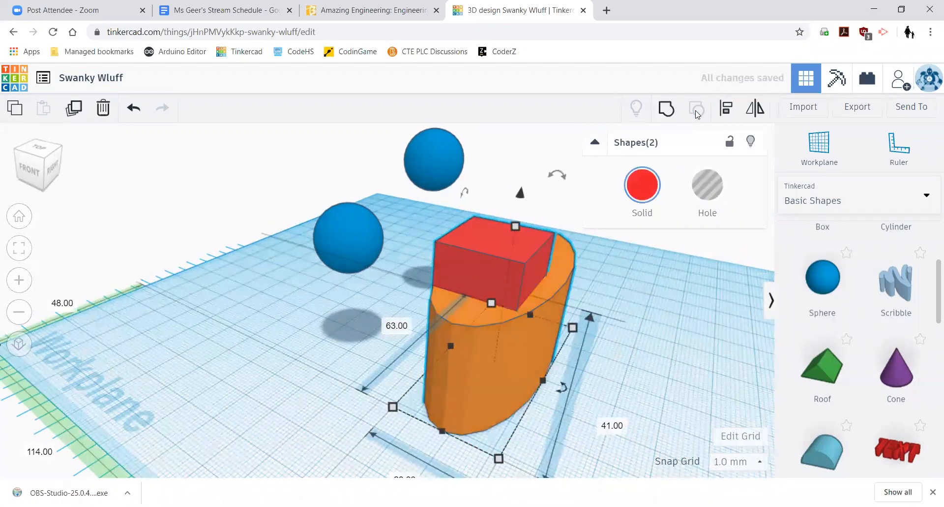
- Select the orange cylinder and red box together and group them into one solid orange shape
{"action": "left_click", "coordinate": [666, 294]}
{"action": "right_click_drag", "start_coordinate": [658, 317], "coordinate": [696, 316]}
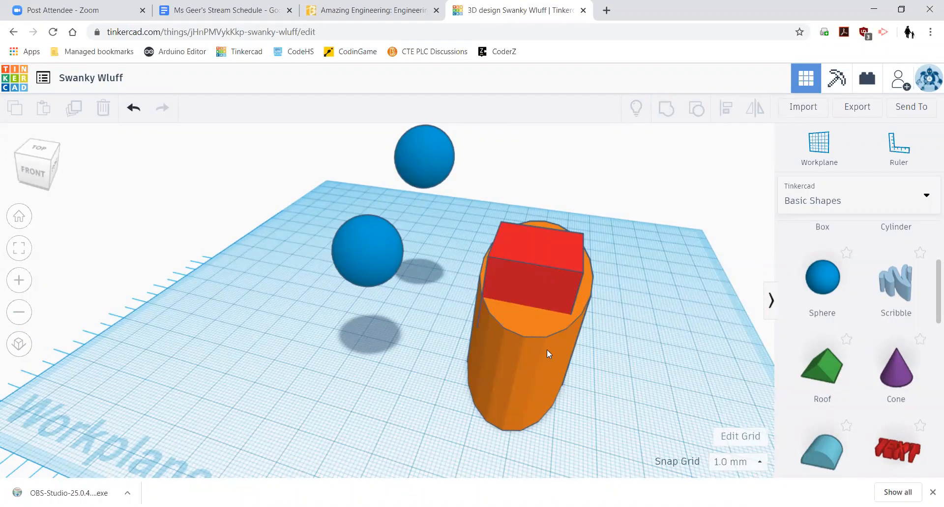
{"action": "left_click", "coordinate": [529, 322]}
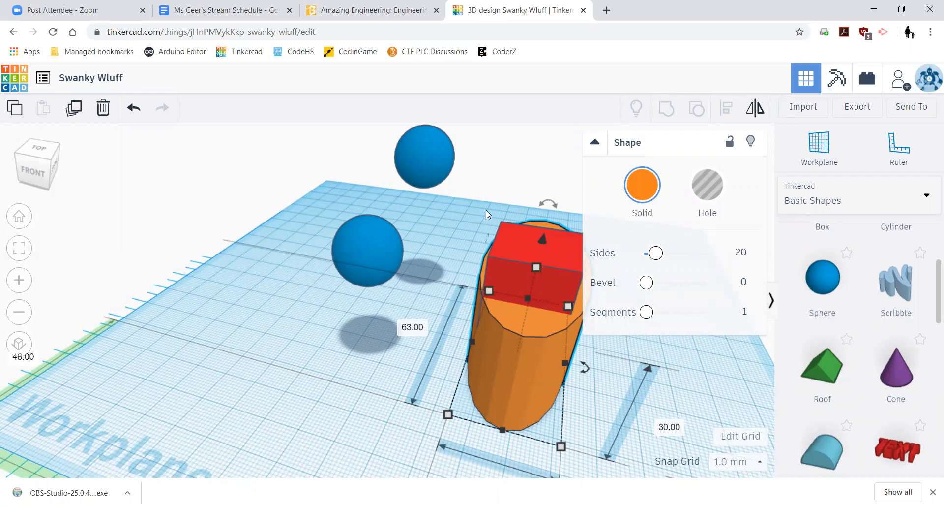
{"action": "left_click", "coordinate": [523, 244], "text": "shift"}
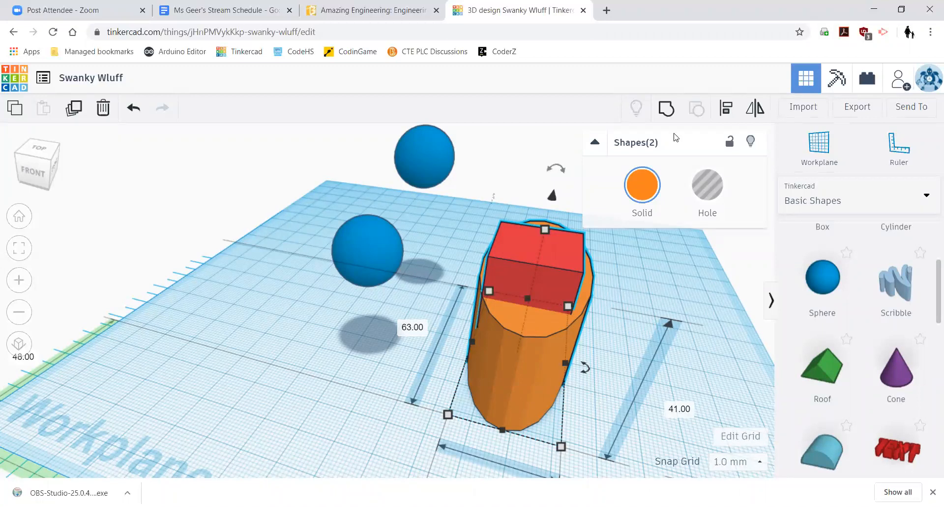
{"action": "left_click", "coordinate": [665, 112]}
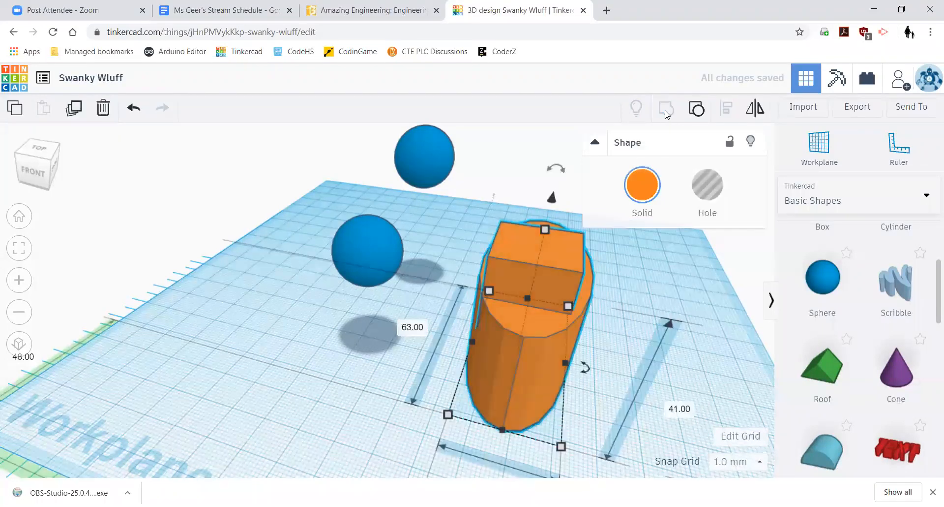
{"action": "left_click", "coordinate": [653, 280]}
- Reposition the grouped orange boat on the workplane
{"action": "right_click_drag", "start_coordinate": [652, 280], "coordinate": [495, 286]}
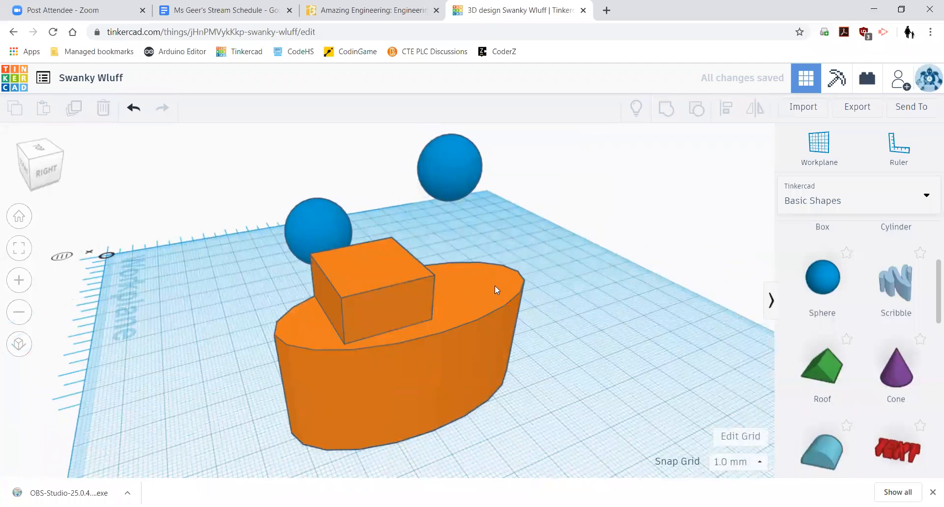
{"action": "left_click", "coordinate": [496, 288]}
{"action": "mouse_move", "coordinate": [508, 275]}
{"action": "left_mouse_down"}
{"action": "mouse_move", "coordinate": [485, 327]}
{"action": "mouse_move", "coordinate": [413, 334]}
{"action": "mouse_move", "coordinate": [506, 287]}
{"action": "left_mouse_up"}
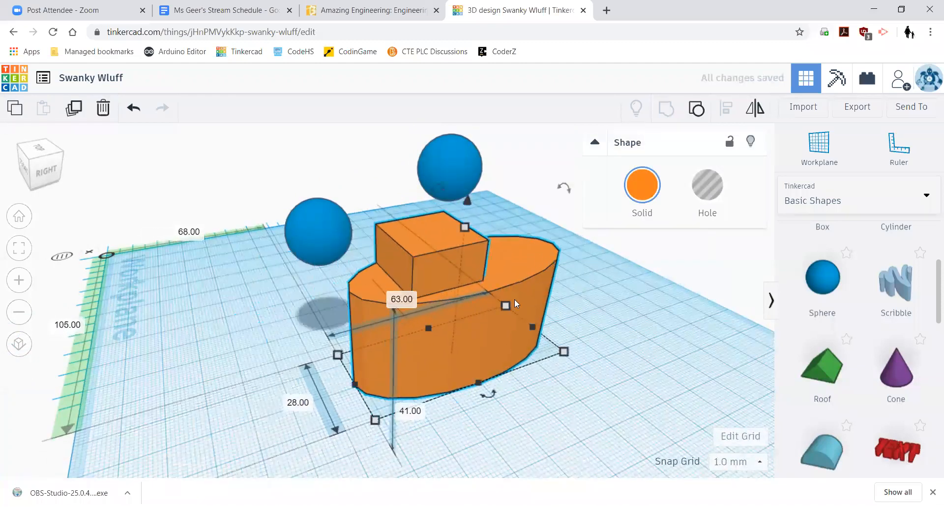
{"action": "left_click", "coordinate": [519, 391]}
{"action": "right_click_drag", "start_coordinate": [574, 399], "coordinate": [487, 226]}
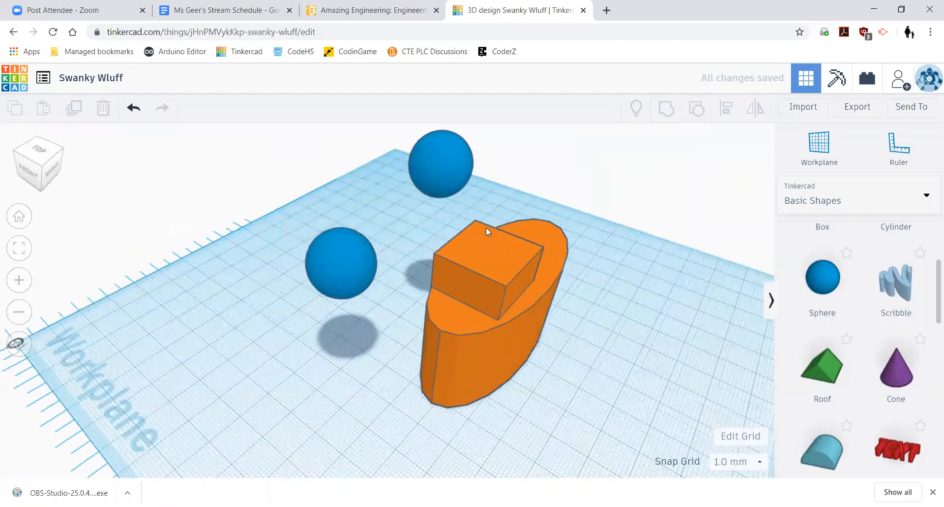
- Sink a blue sphere into the boat's front edge, nudge it into place, and set it to Hole
{"action": "left_click_drag", "start_coordinate": [340, 261], "coordinate": [500, 313]}
{"action": "left_click", "coordinate": [621, 364]}
{"action": "right_click_drag", "start_coordinate": [643, 362], "coordinate": [558, 351]}
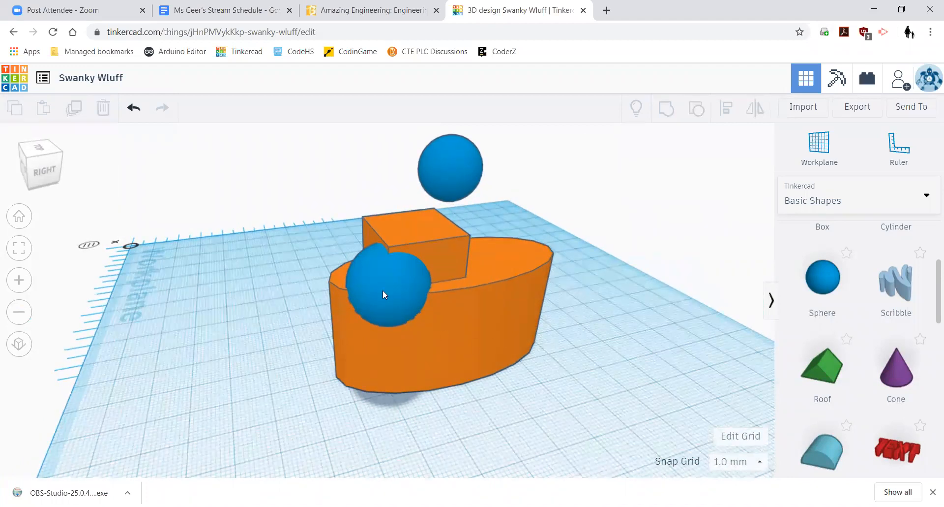
{"action": "right_click_drag", "start_coordinate": [468, 400], "coordinate": [582, 430]}
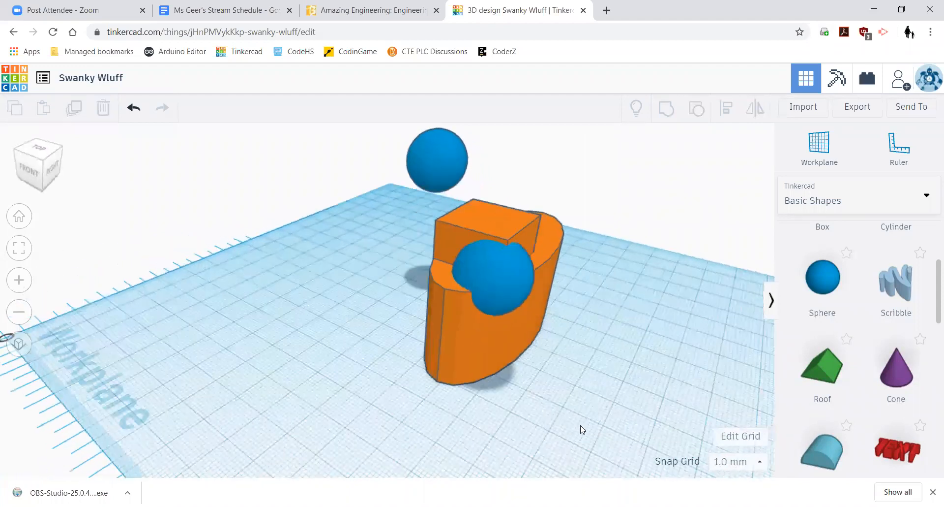
{"action": "left_click", "coordinate": [565, 282]}
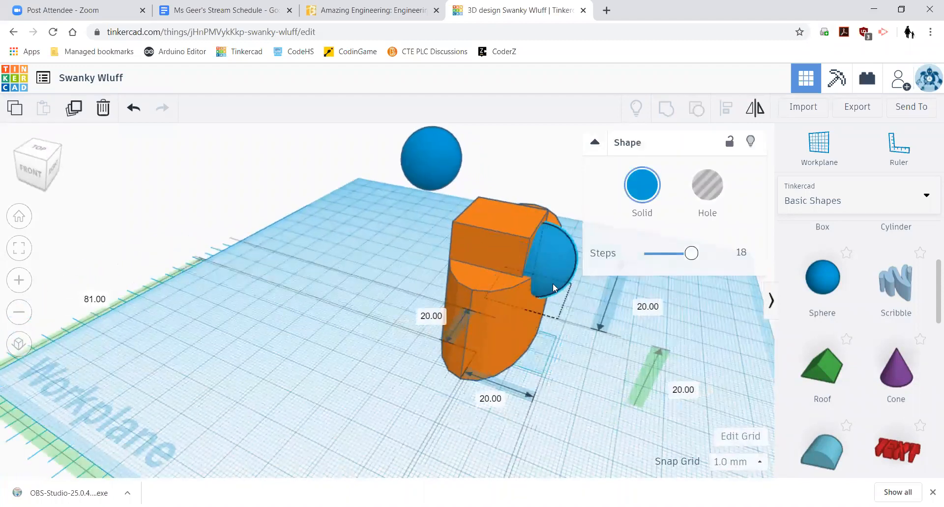
{"action": "right_click_drag", "start_coordinate": [553, 283], "coordinate": [522, 343]}
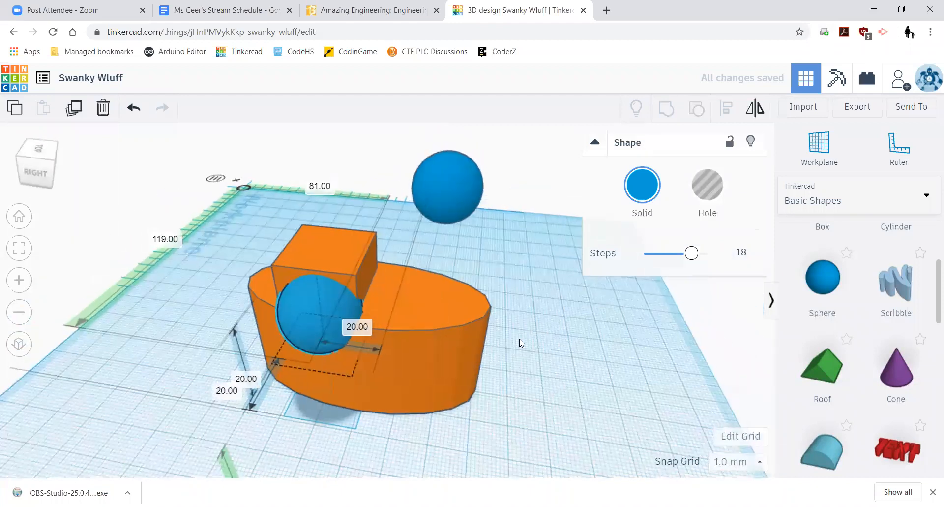
{"action": "left_click_drag", "start_coordinate": [373, 308], "coordinate": [378, 311]}
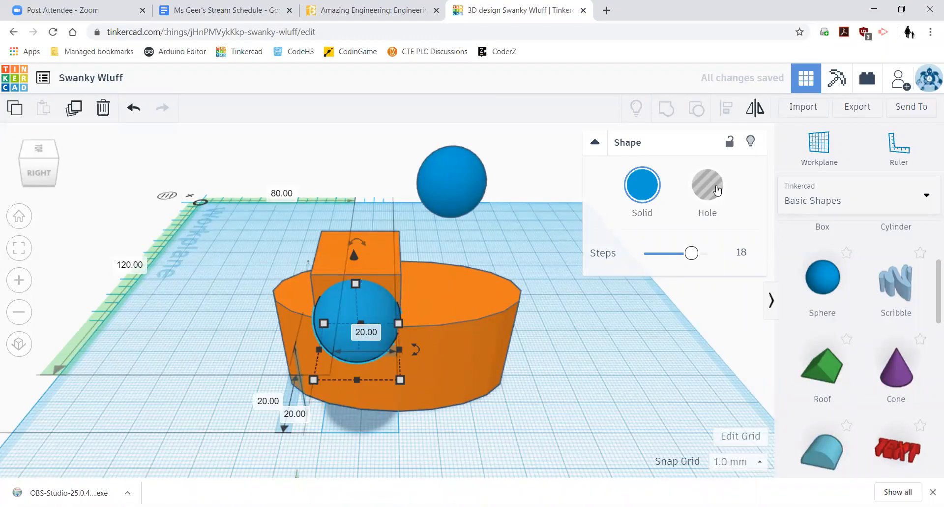
{"action": "left_click", "coordinate": [717, 190]}
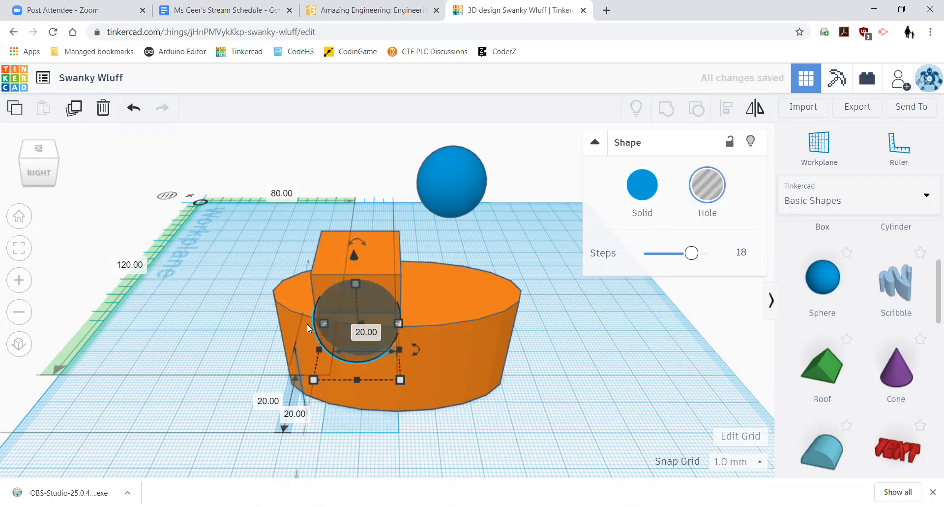
- Select the orange boat with the hole sphere and group them to carve a rounded front notch
{"action": "scroll", "coordinate": [318, 325], "scroll_direction": "up", "scroll_amount": 3}
{"action": "scroll", "coordinate": [375, 353], "scroll_direction": "down", "scroll_amount": 2}
{"action": "right_click_drag", "start_coordinate": [492, 462], "coordinate": [590, 452]}
{"action": "left_click", "coordinate": [539, 326], "text": "shift"}
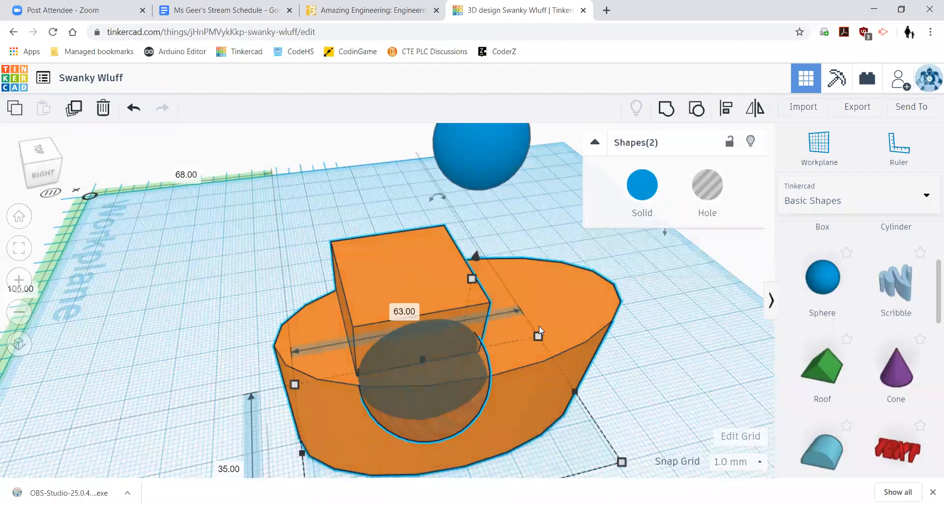
{"action": "left_click", "coordinate": [660, 366]}
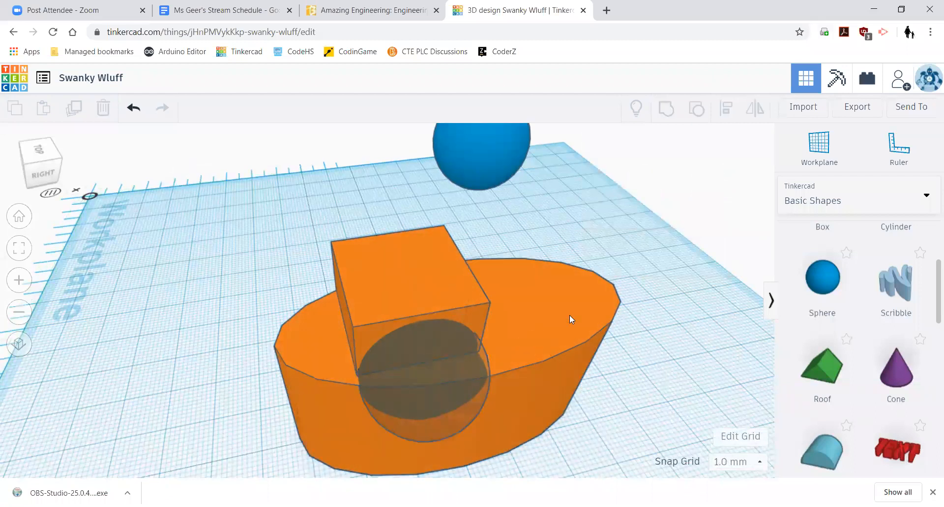
{"action": "left_click", "coordinate": [569, 315]}
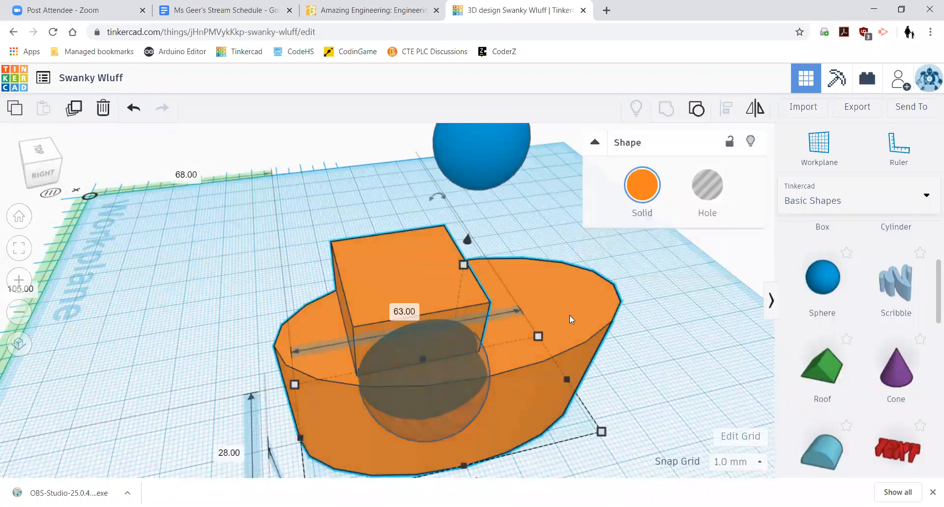
{"action": "left_click", "coordinate": [450, 386], "text": "shift"}
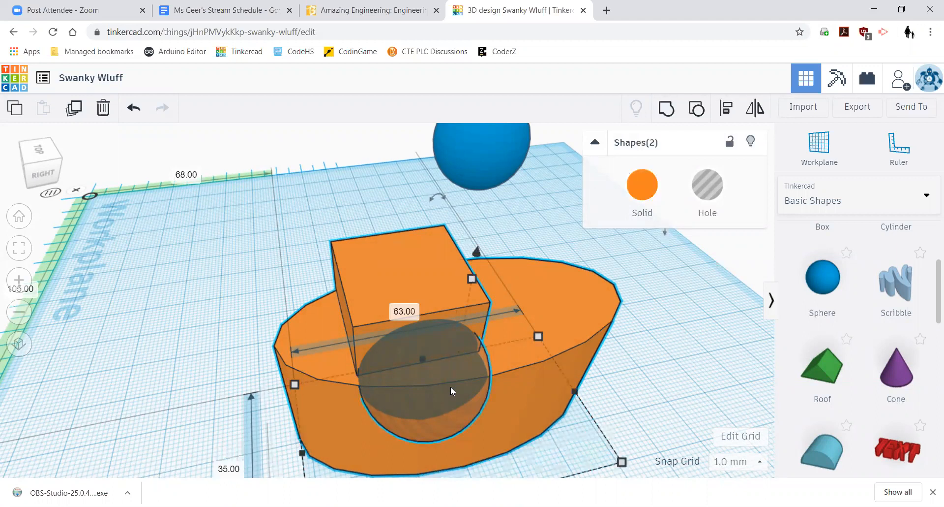
{"action": "left_click", "coordinate": [668, 109]}
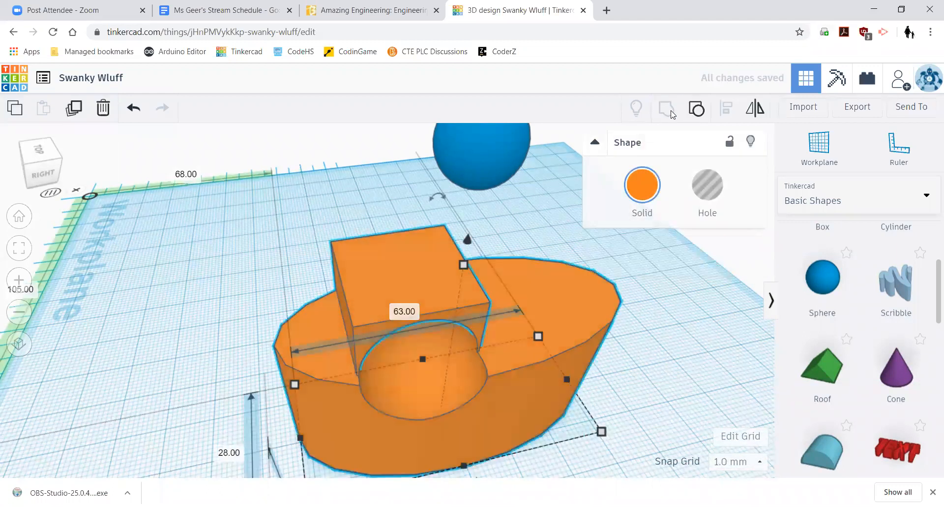
{"action": "left_click", "coordinate": [689, 318]}
{"action": "right_click_drag", "start_coordinate": [688, 328], "coordinate": [526, 411]}
{"action": "scroll", "coordinate": [875, 346], "scroll_direction": "down", "scroll_amount": 3}
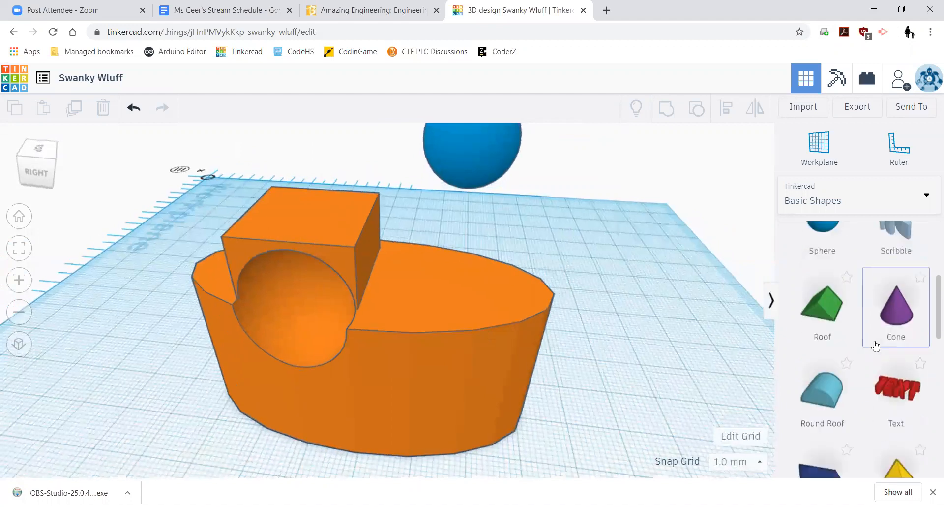
- Place a cone against the hull's lower side, make it a Hole, and group it with the boat
{"action": "left_click_drag", "start_coordinate": [910, 248], "coordinate": [504, 427]}
{"action": "left_click", "coordinate": [709, 186]}
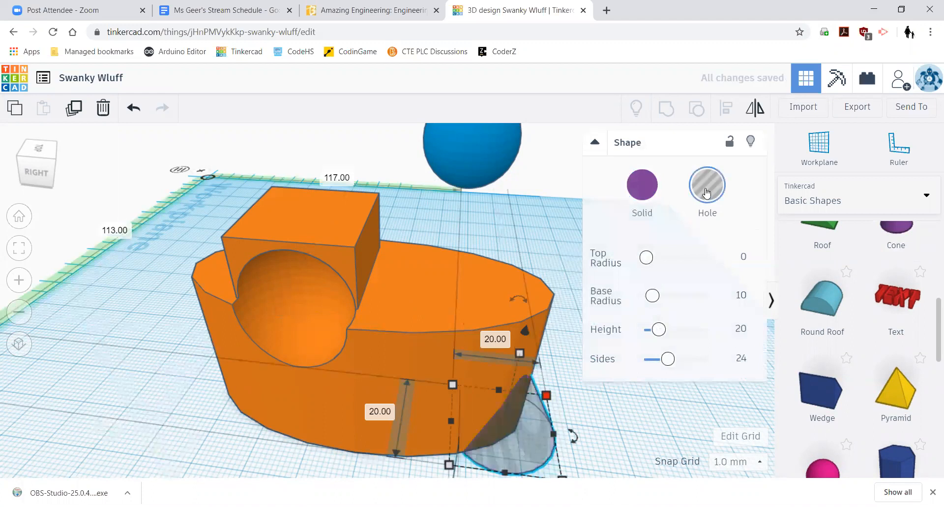
{"action": "left_click", "coordinate": [490, 303], "text": "shift"}
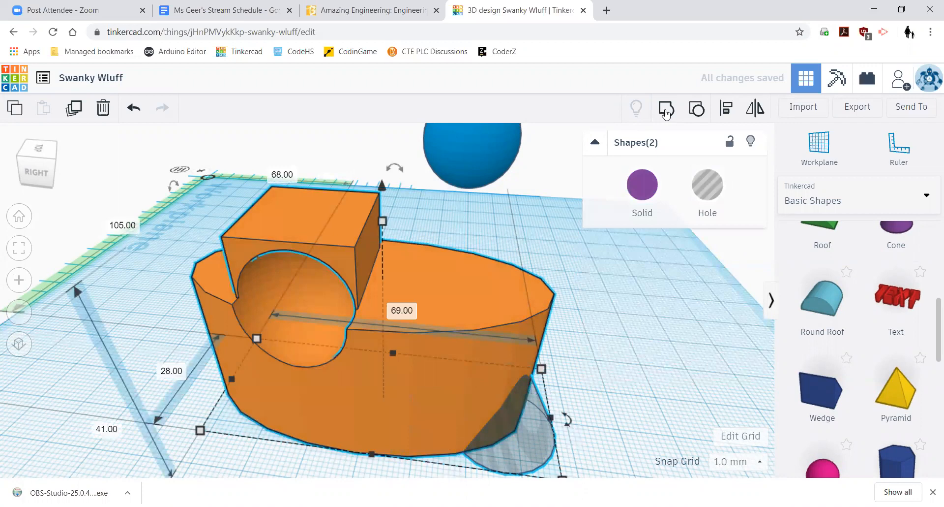
{"action": "left_click", "coordinate": [659, 111]}
{"action": "left_click", "coordinate": [673, 321]}
{"action": "right_click_drag", "start_coordinate": [649, 338], "coordinate": [684, 329]}
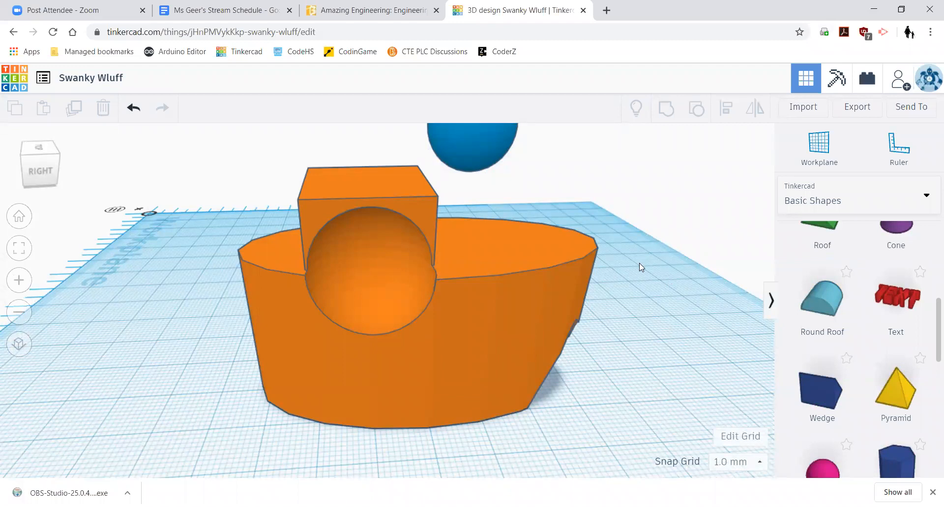
{"action": "scroll", "coordinate": [640, 263], "scroll_direction": "up", "scroll_amount": 5}
{"action": "scroll", "coordinate": [640, 265], "scroll_direction": "down", "scroll_amount": 5}
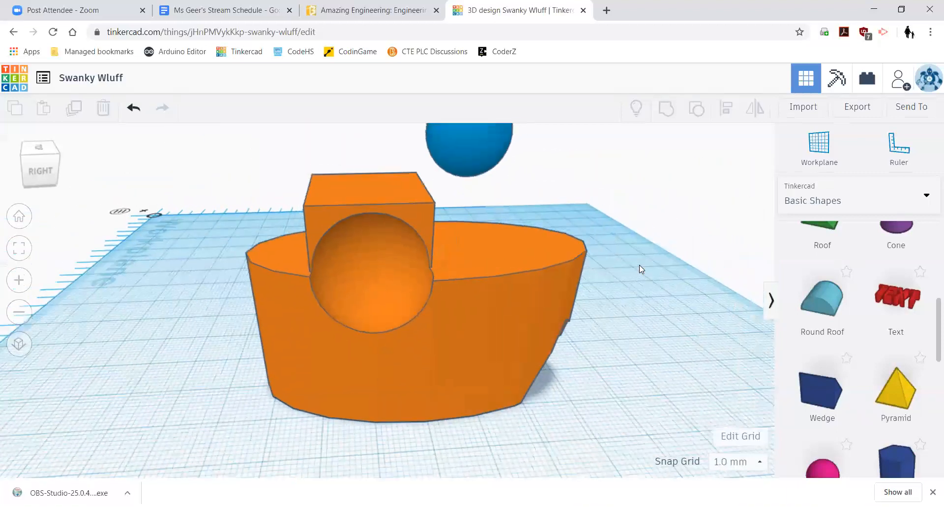